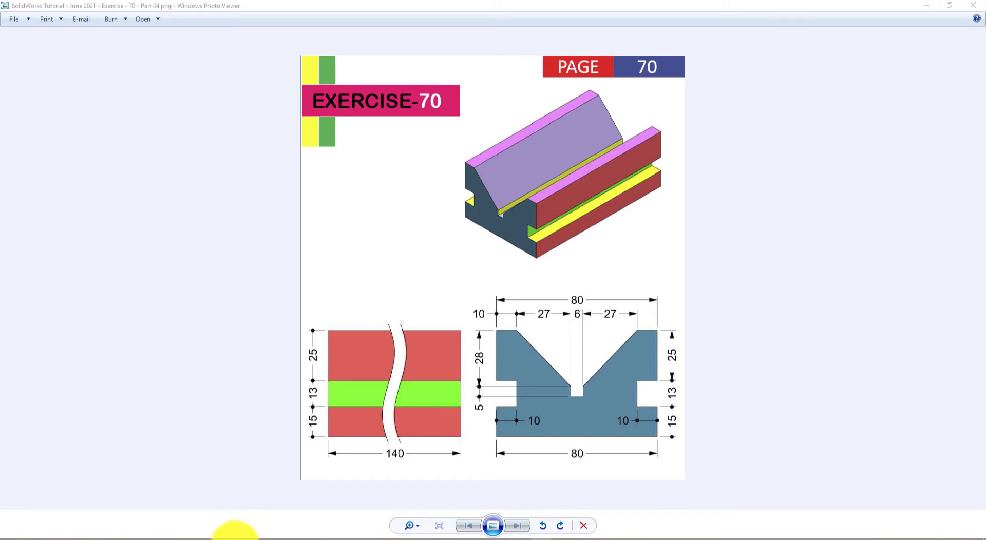
# - Switch to the empty part in SOLIDWORKS and change the viewport scene to a plain white background
pyautogui.click(235, 534)
pyautogui.click(331, 176)
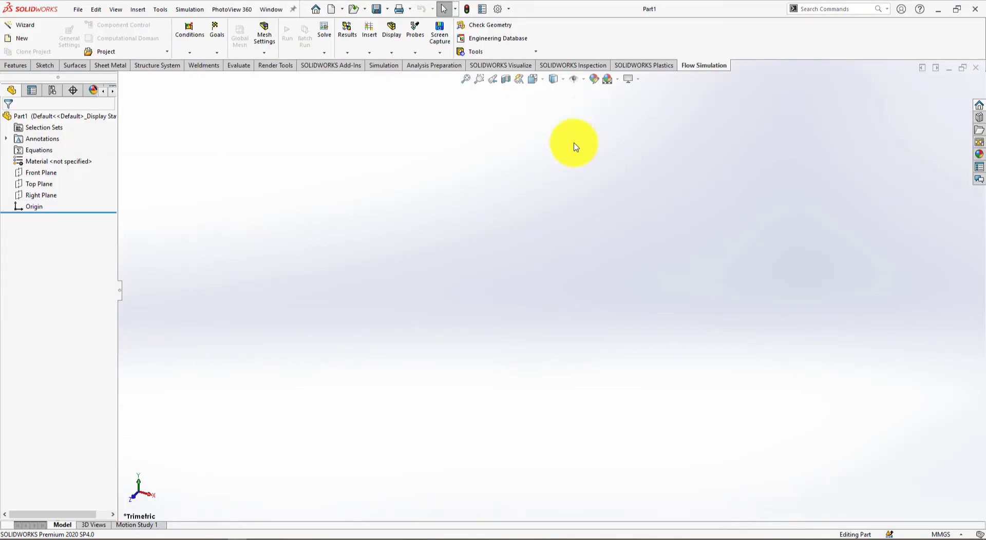
pyautogui.click(618, 80)
pyautogui.click(630, 103)
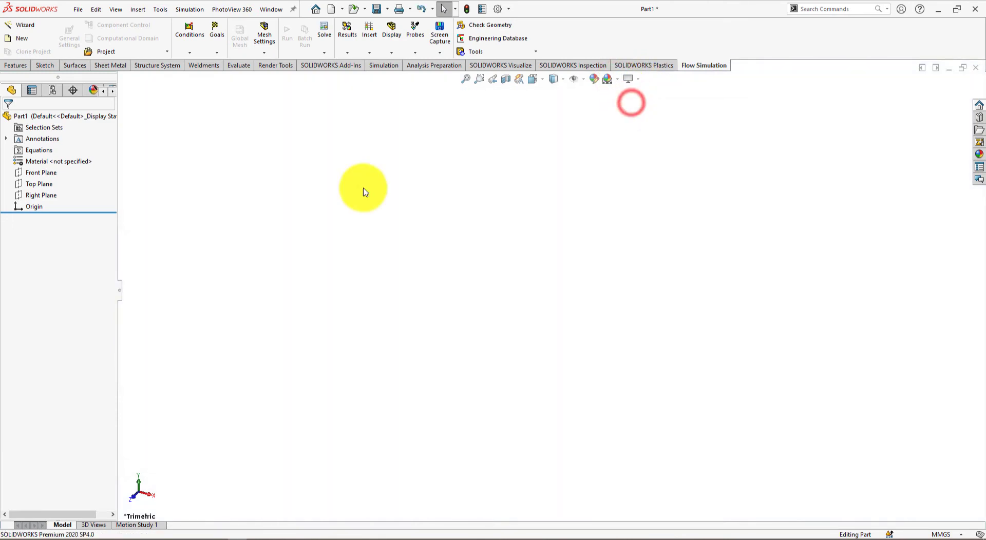
pyautogui.click(363, 192)
# - Apply the copper alloy Beryllium Copper, UNS C17000 to the part as its material
pyautogui.rightClick(73, 161)
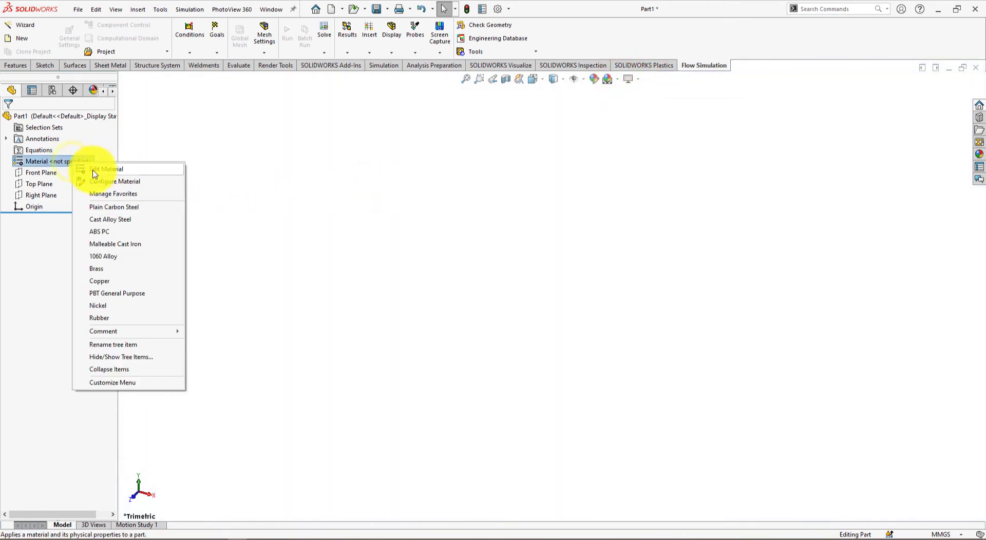
pyautogui.click(94, 170)
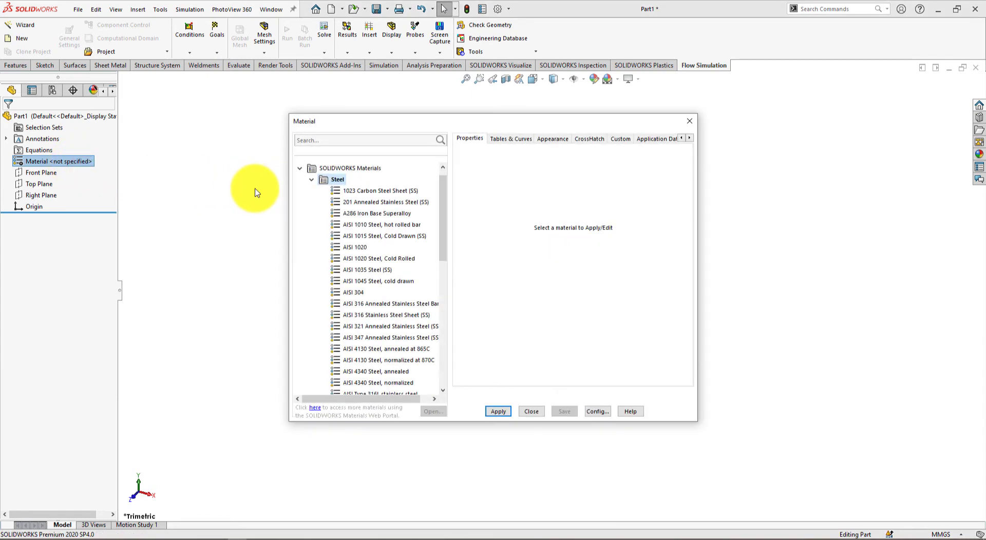
pyautogui.click(312, 180)
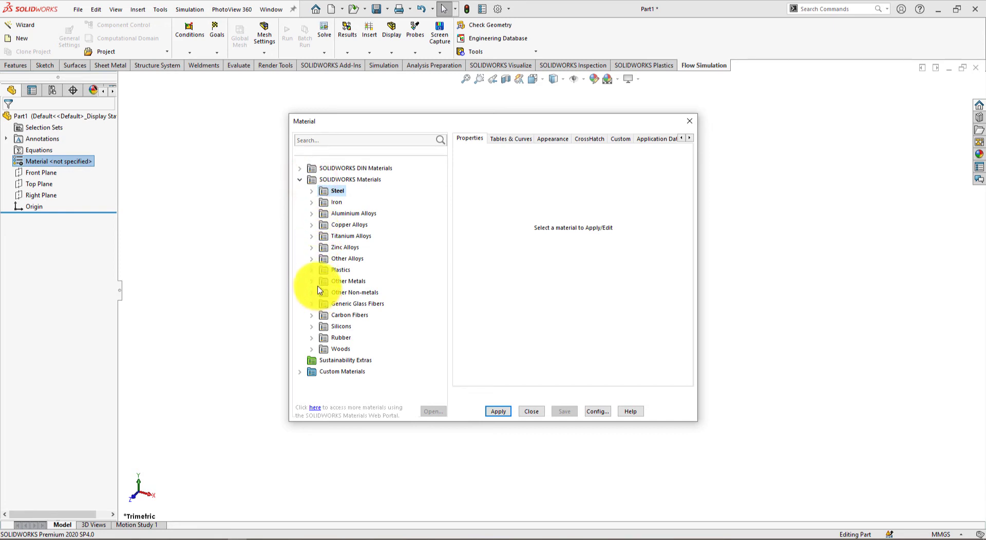
pyautogui.click(312, 225)
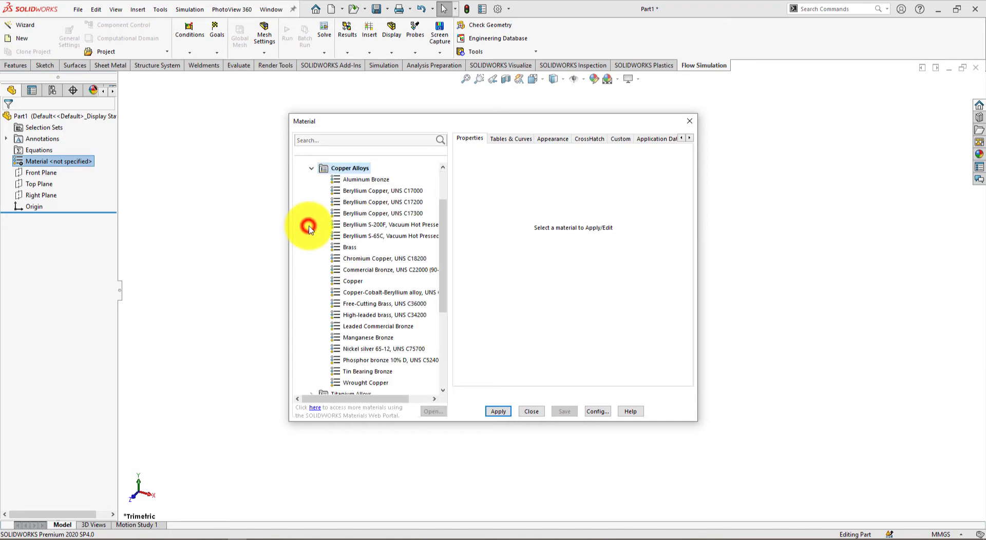
pyautogui.click(369, 191)
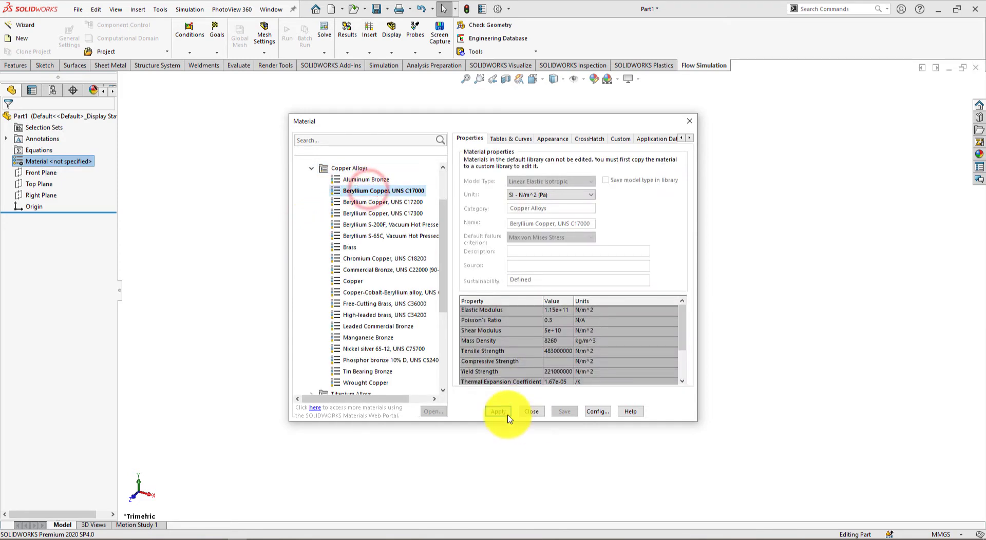
pyautogui.click(531, 412)
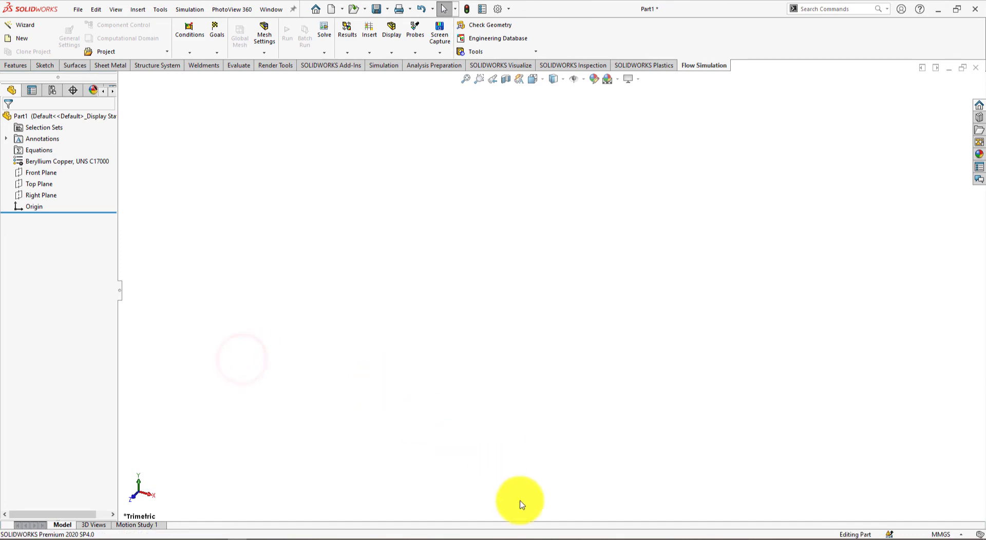
# - Check the Exercise 70 drawing in Windows Photo Viewer, return to SOLIDWORKS, and start a sketch on the Front Plane
pyautogui.click(545, 536)
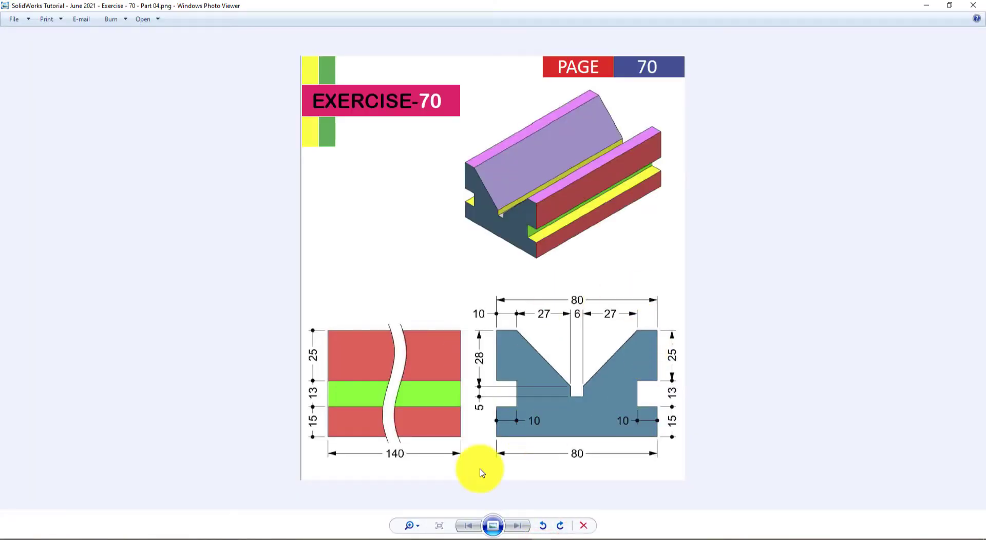
pyautogui.click(543, 535)
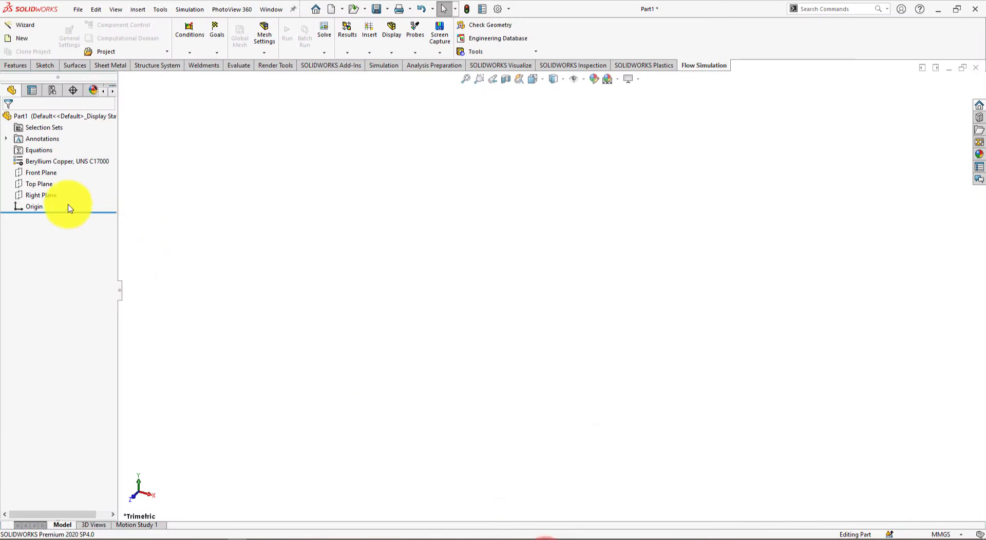
pyautogui.click(45, 176)
pyautogui.click(50, 163)
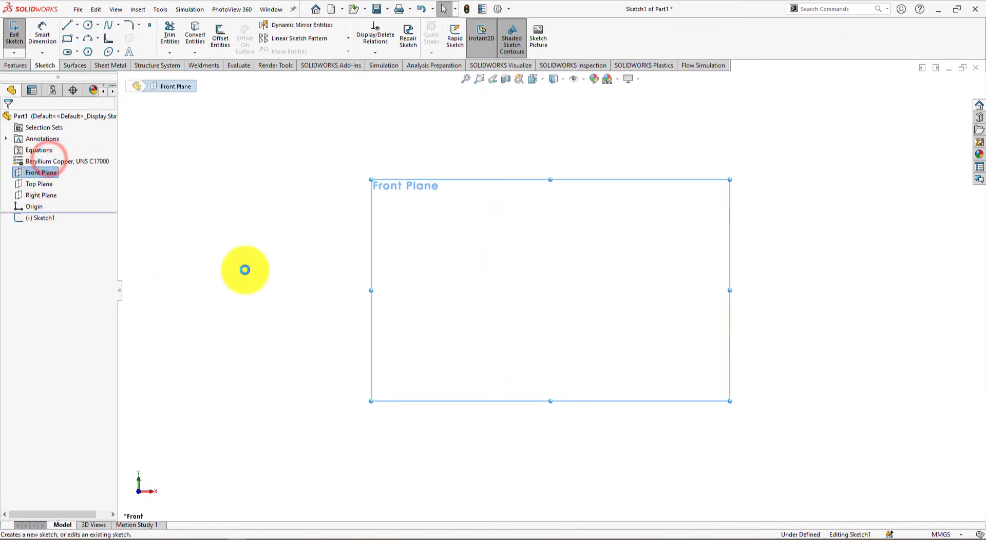
# - Draw a vertical centerline about 115 mm long upward from the origin
pyautogui.click(77, 25)
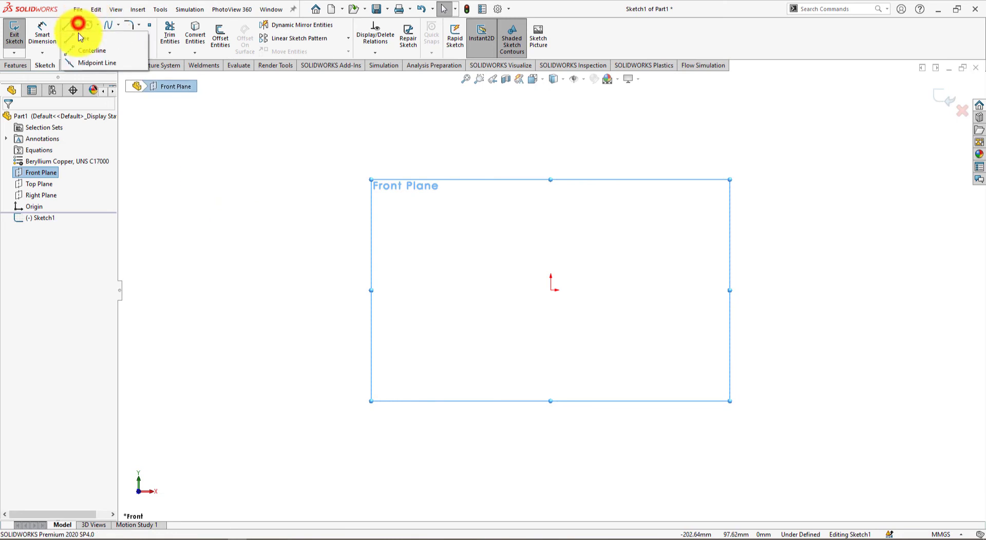
pyautogui.click(87, 55)
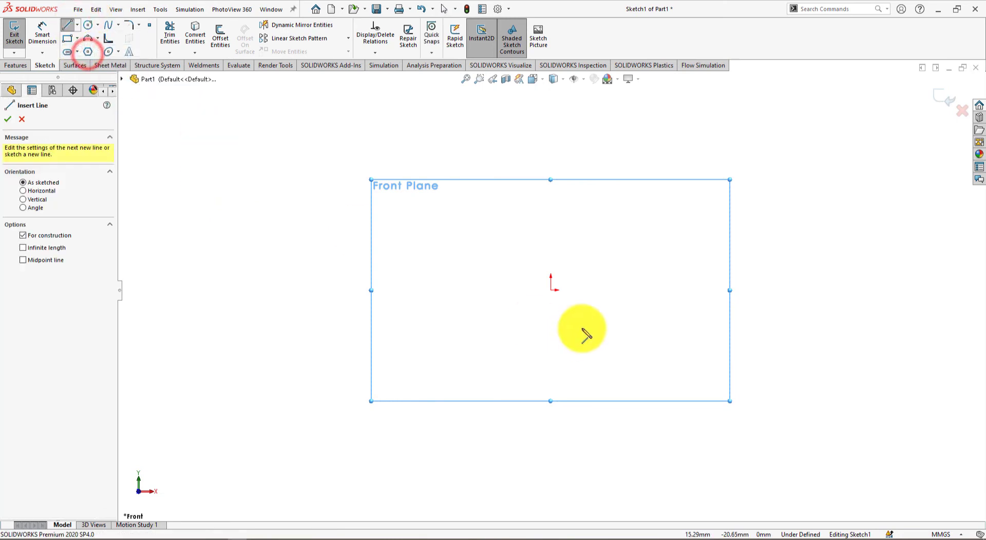
pyautogui.click(553, 290)
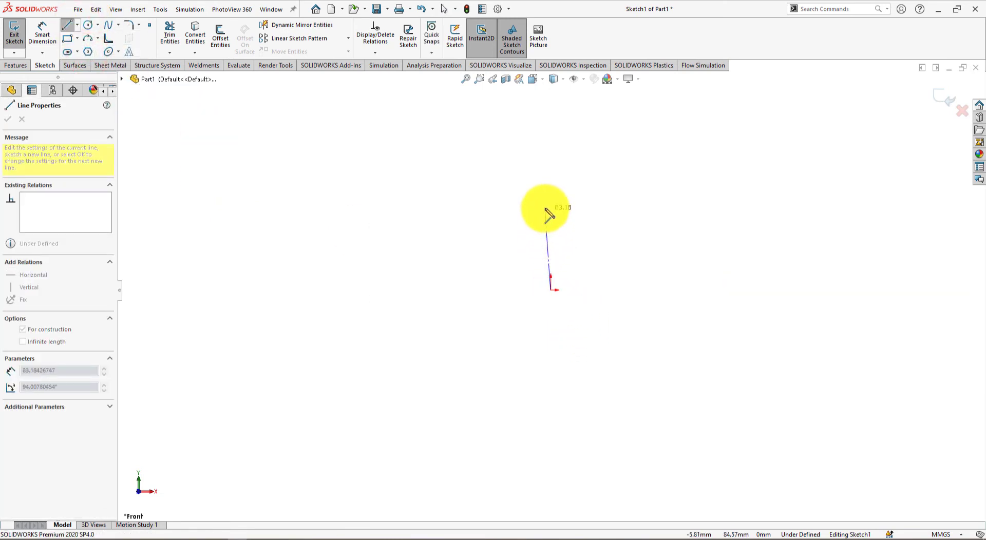
pyautogui.click(552, 178)
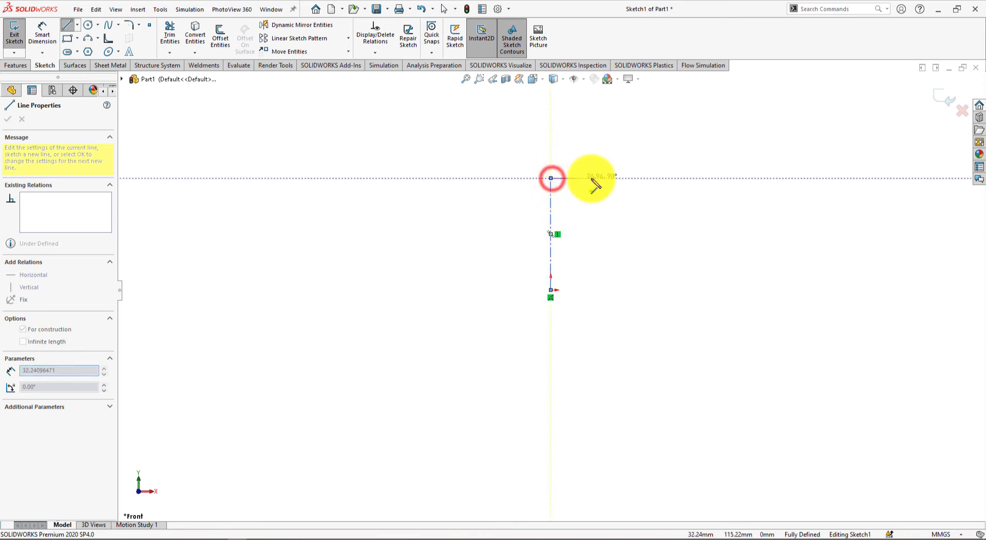
pyautogui.rightClick(609, 193)
pyautogui.click(636, 200)
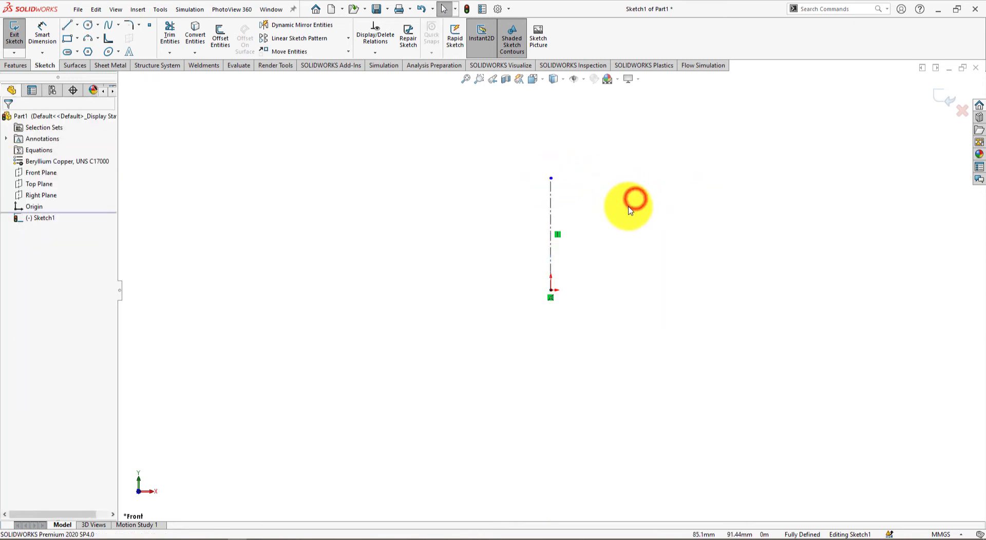
# - Dimension the vertical centerline with the summed height from the exercise drawing, 15+13+25 mm
pyautogui.hotkey('alt', 'Tab')
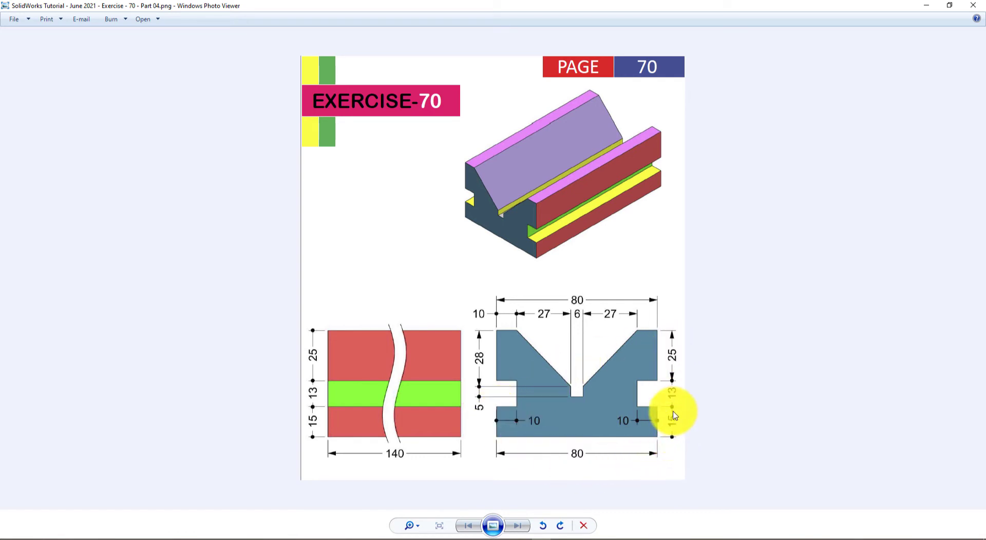
pyautogui.hotkey('alt', 'Tab')
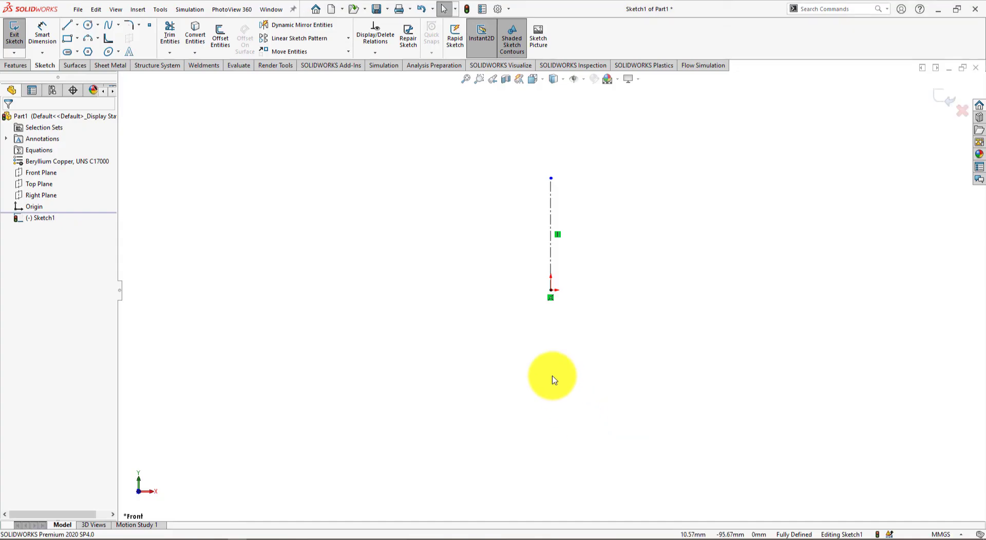
pyautogui.click(42, 35)
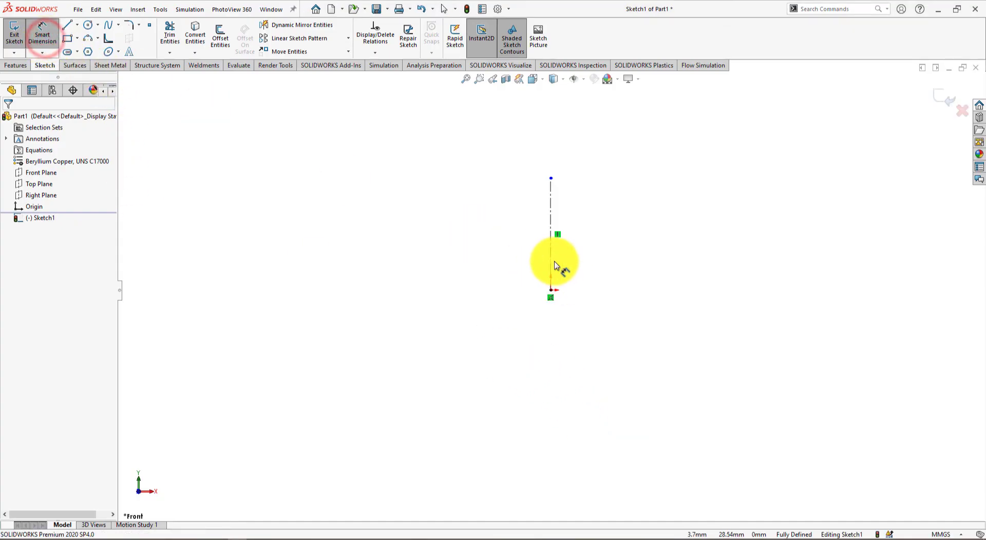
pyautogui.click(550, 256)
pyautogui.click(728, 230)
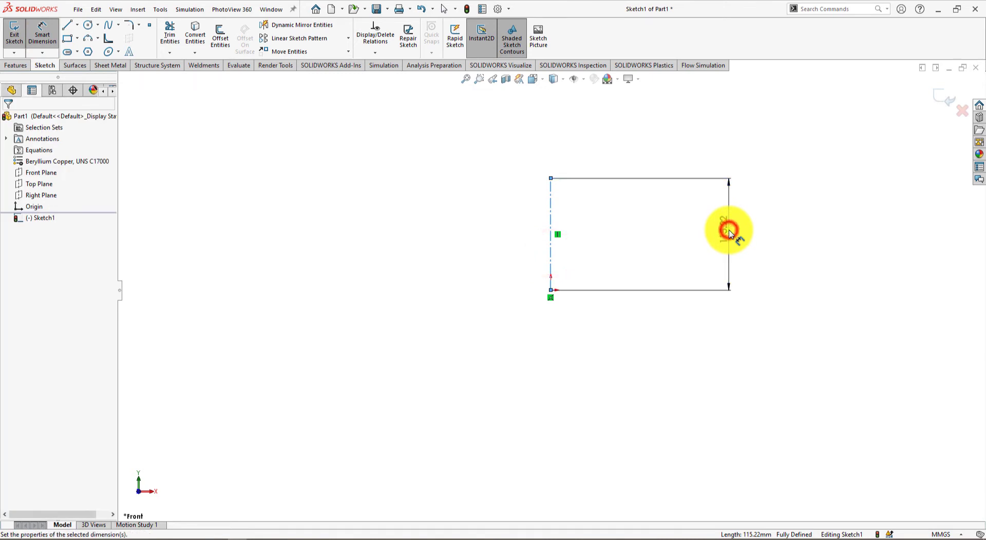
pyautogui.write('15+13+25')
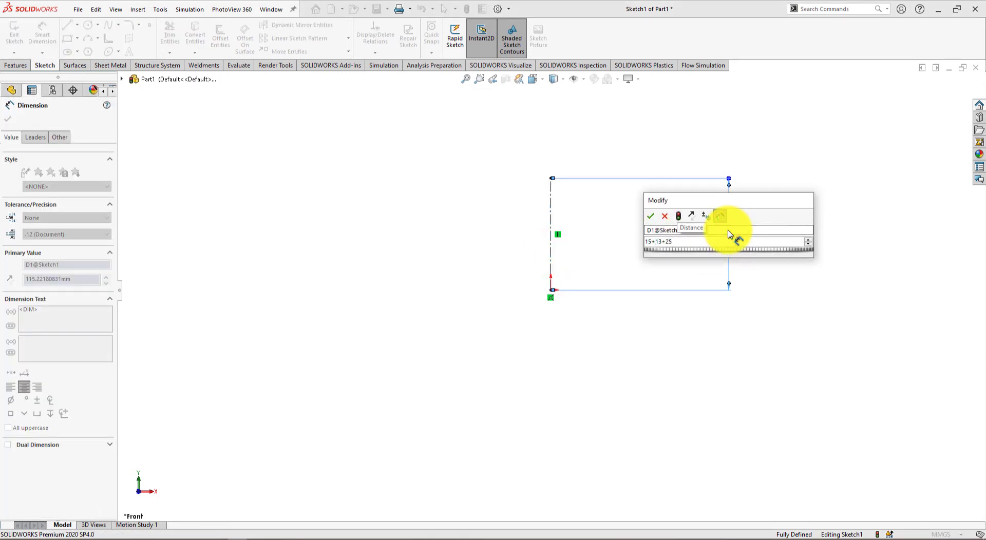
pyautogui.press('Return')
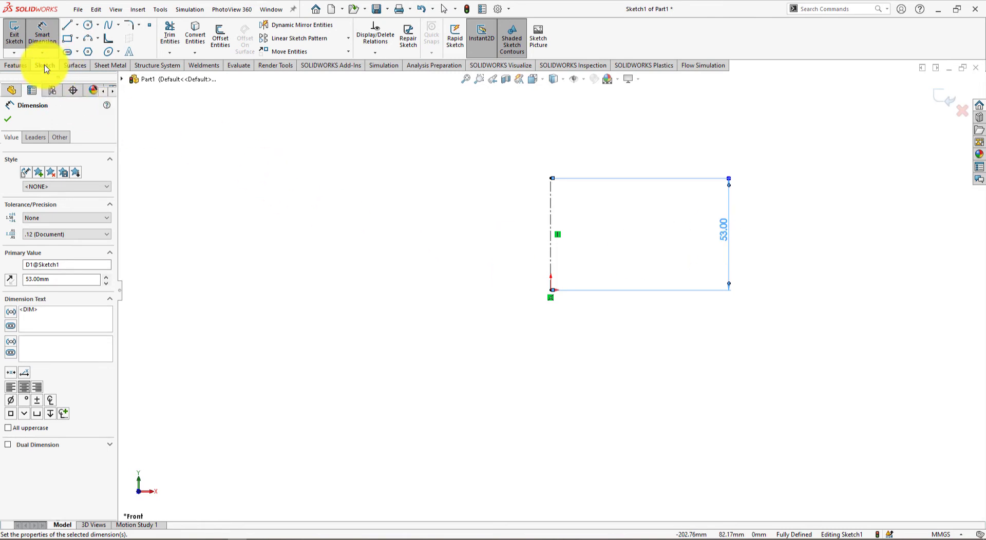
# - Sketch the lower half-profile leftward from the origin: horizontal base, short vertical edge, and a rectangular side notch with an upper edge about 13 mm long
pyautogui.click(66, 25)
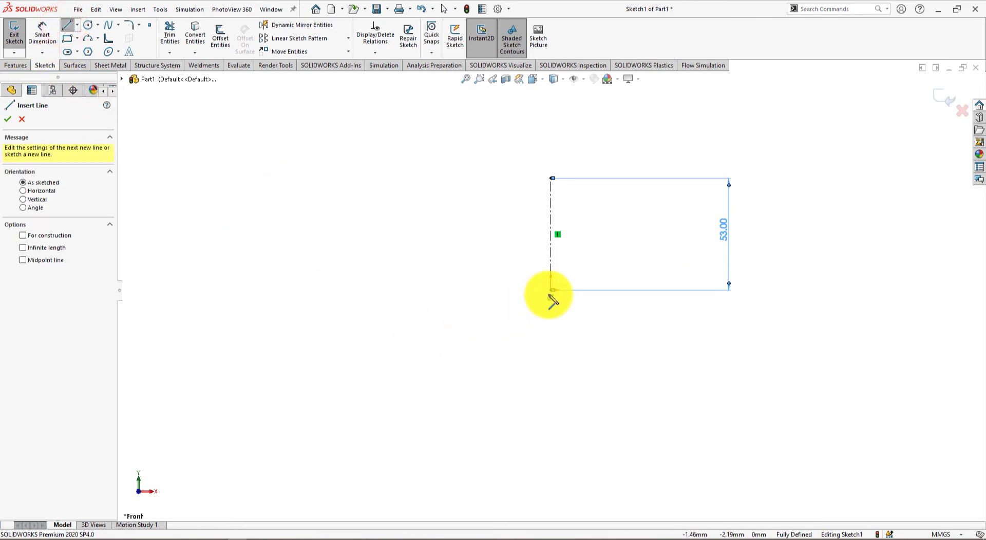
pyautogui.hotkey('alt', 'Tab')
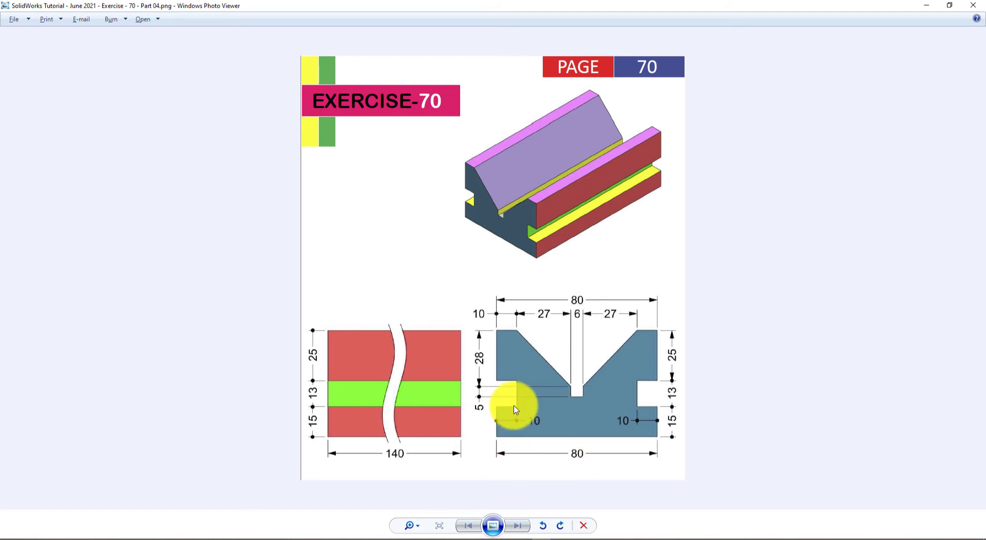
pyautogui.hotkey('alt', 'Tab')
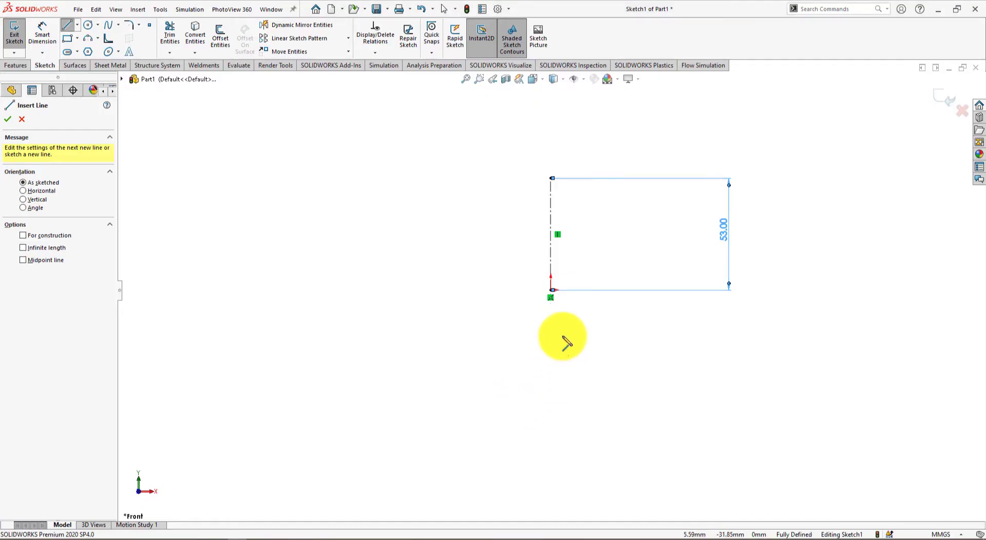
pyautogui.click(551, 291)
pyautogui.click(426, 290)
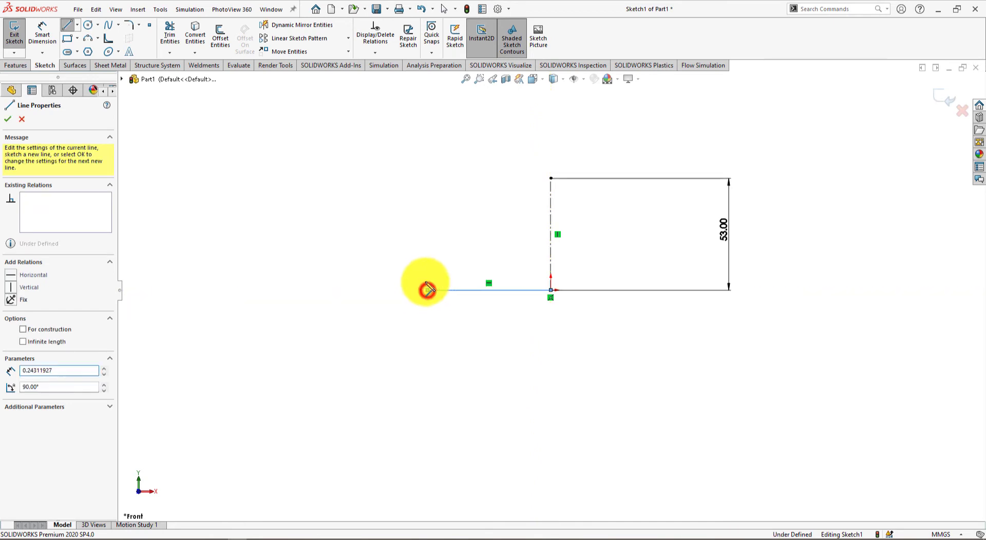
pyautogui.click(426, 267)
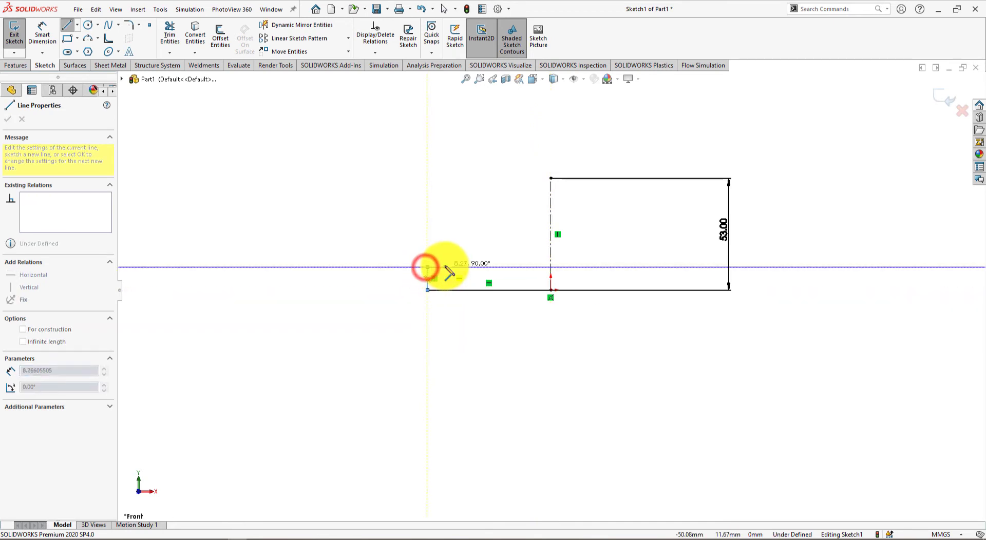
pyautogui.click(451, 267)
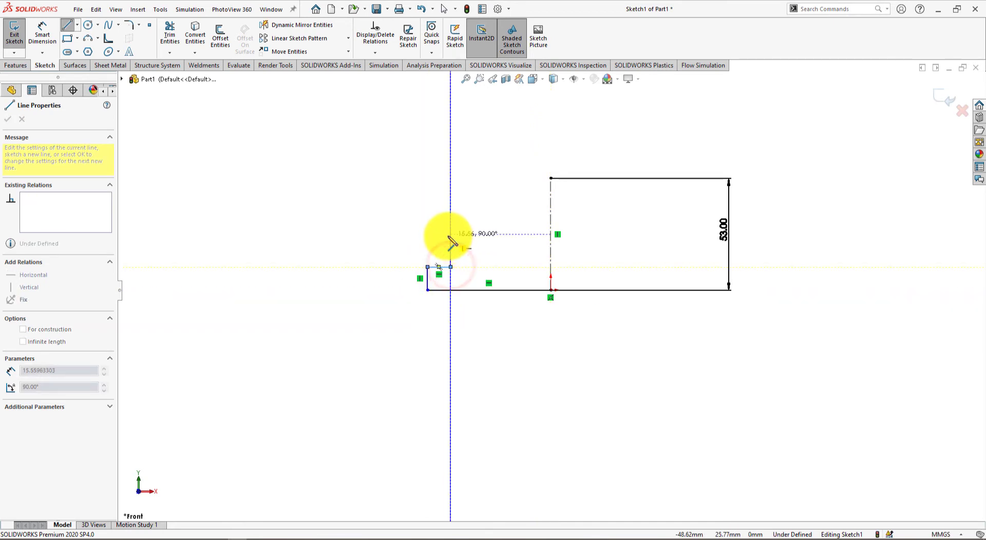
pyautogui.click(449, 235)
pyautogui.click(420, 234)
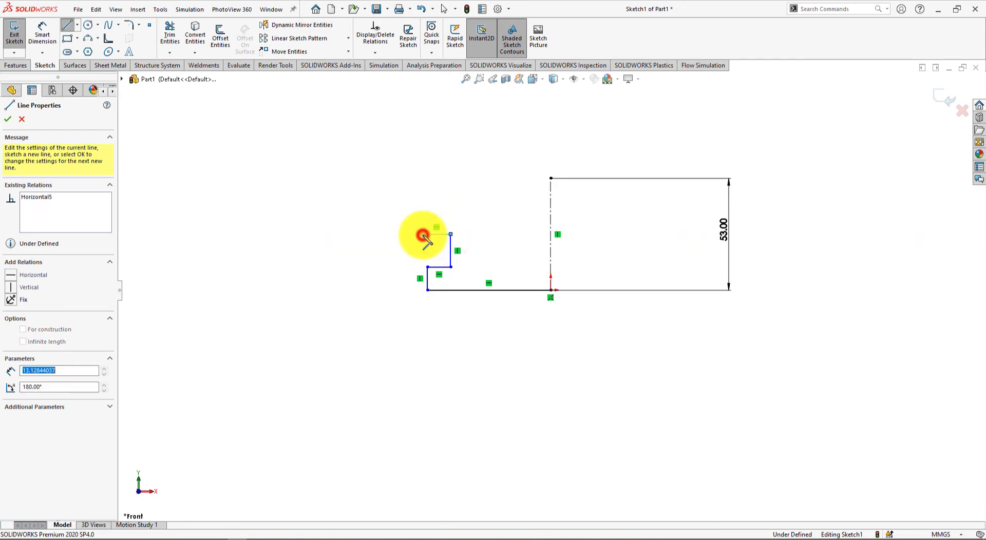
# - Continue the half-profile with a vertical side up to the centerline's top level, a short top edge, a sloping V-groove line, and a horizontal line to the centerline
pyautogui.hotkey('alt', 'Tab')
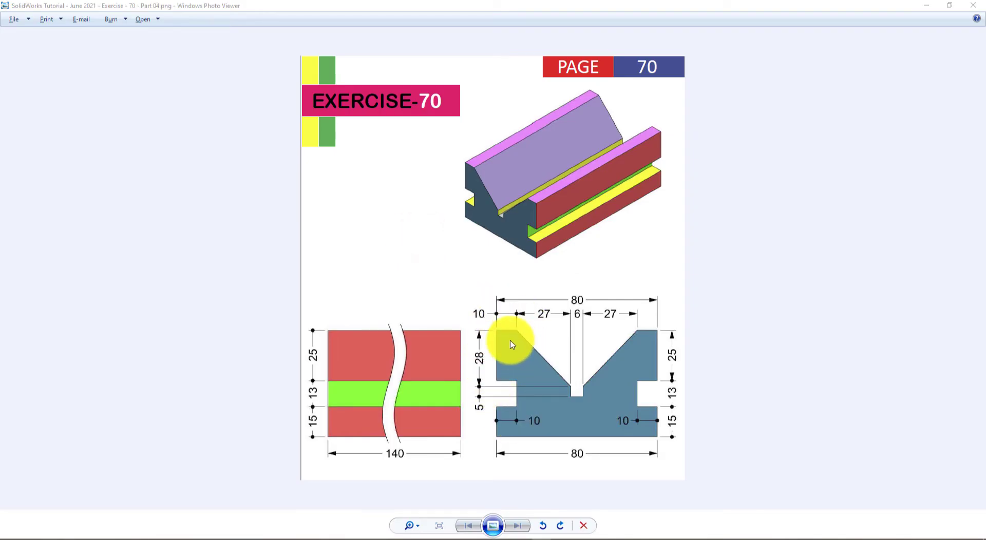
pyautogui.hotkey('alt', 'Tab')
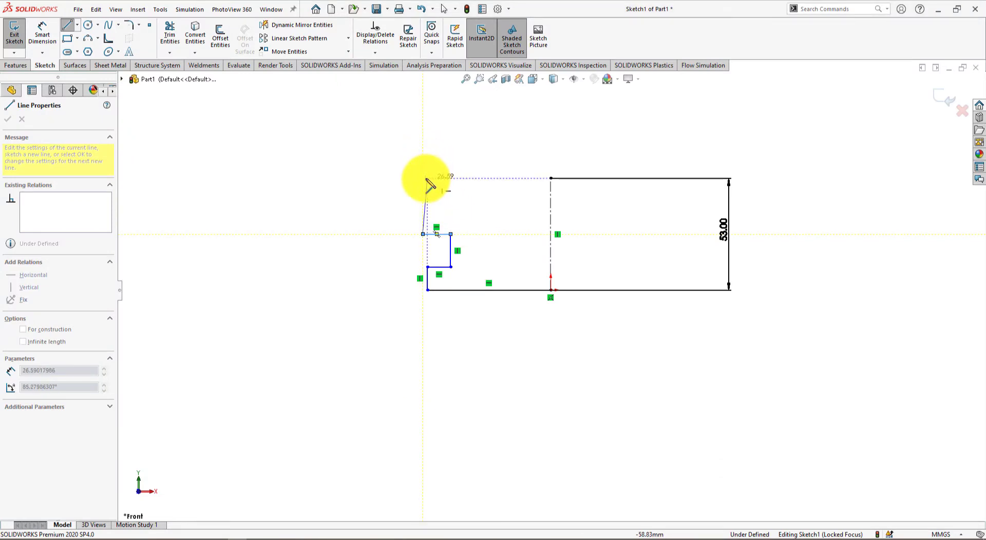
pyautogui.click(422, 178)
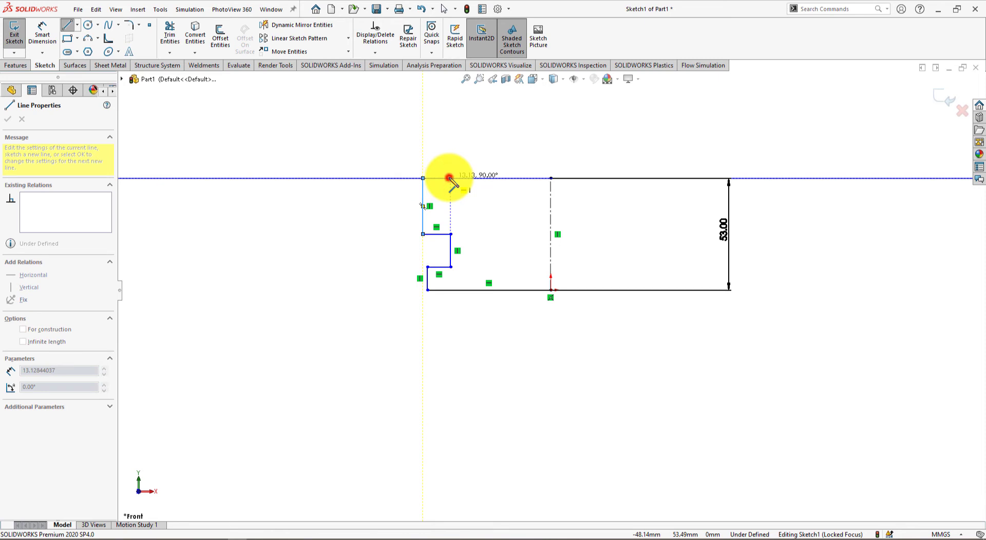
pyautogui.click(450, 178)
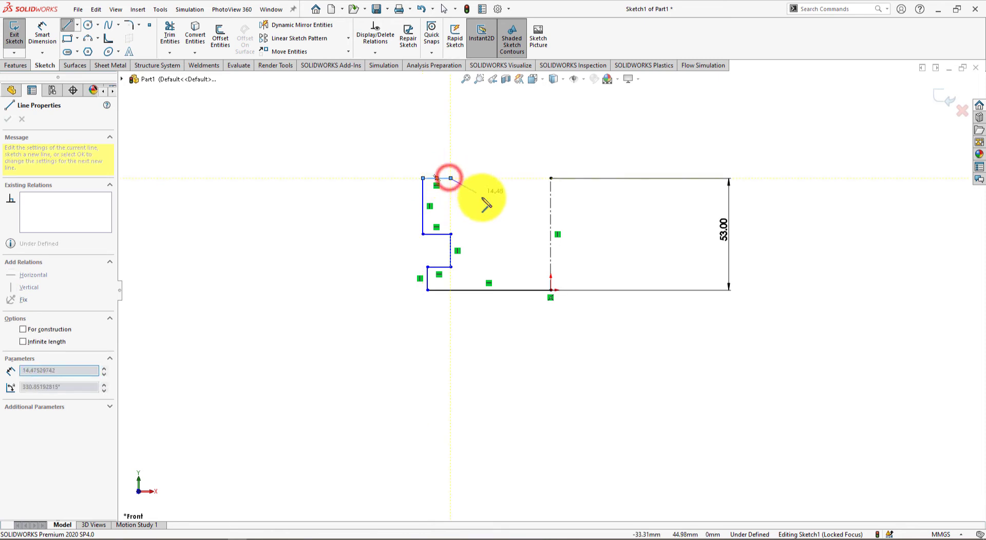
pyautogui.click(515, 250)
pyautogui.click(550, 250)
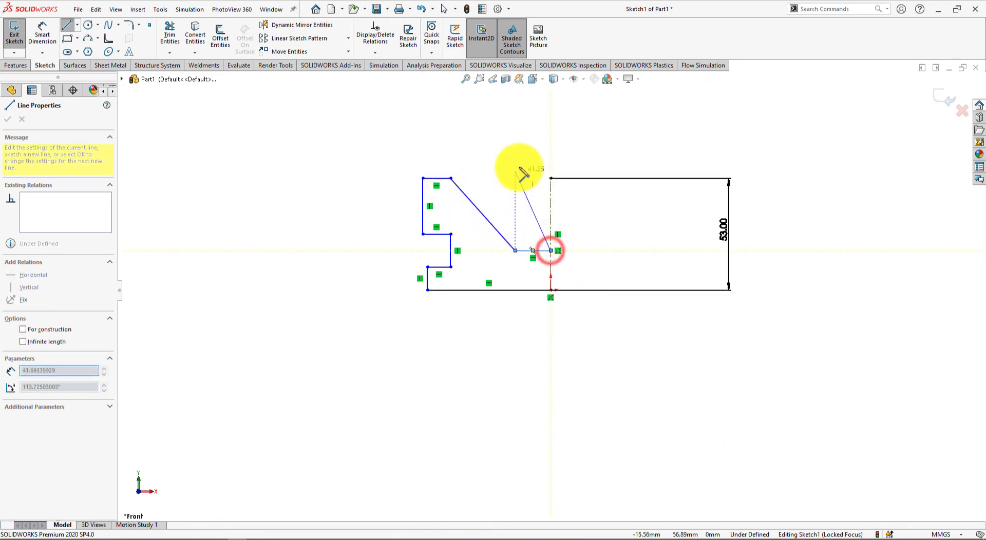
pyautogui.rightClick(536, 172)
pyautogui.click(539, 174)
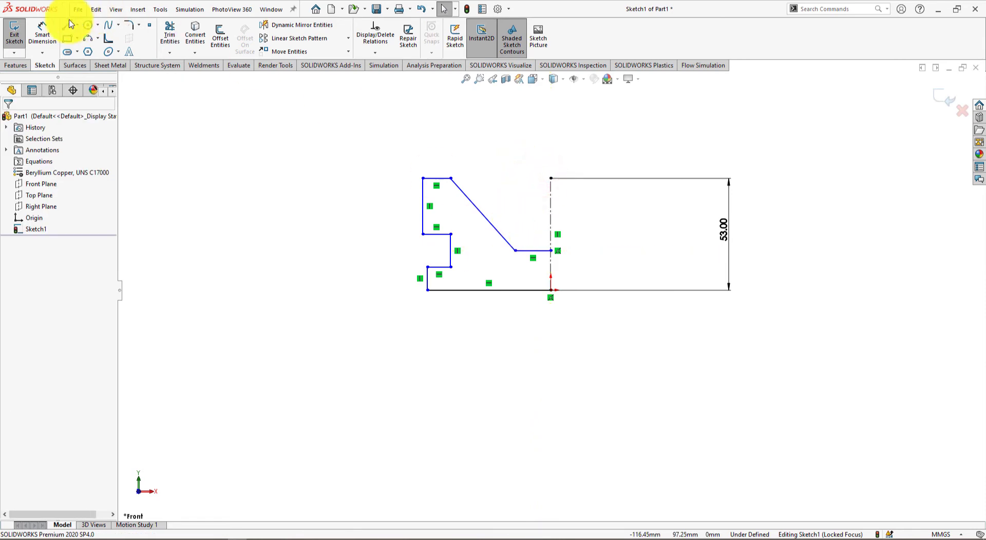
# - Dimension the profile's horizontal base line as half of the exercise drawing's 80 mm width, entering 80/2
pyautogui.hotkey('alt', 'Tab')
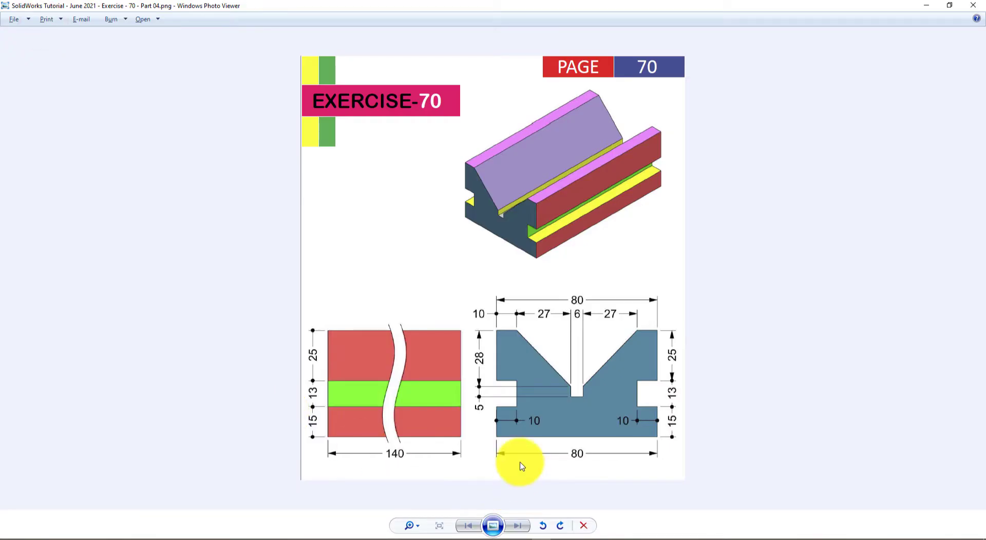
pyautogui.hotkey('alt', 'Tab')
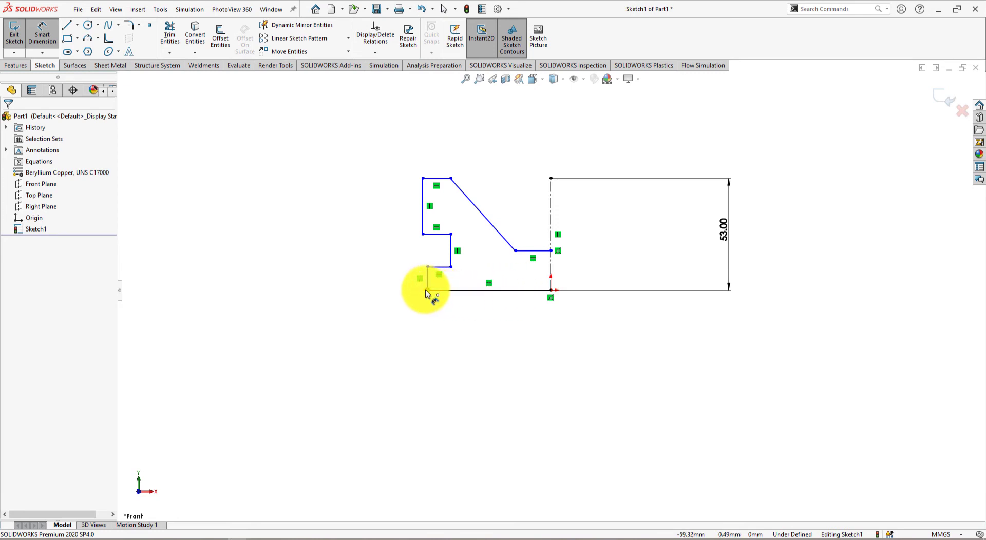
pyautogui.click(453, 292)
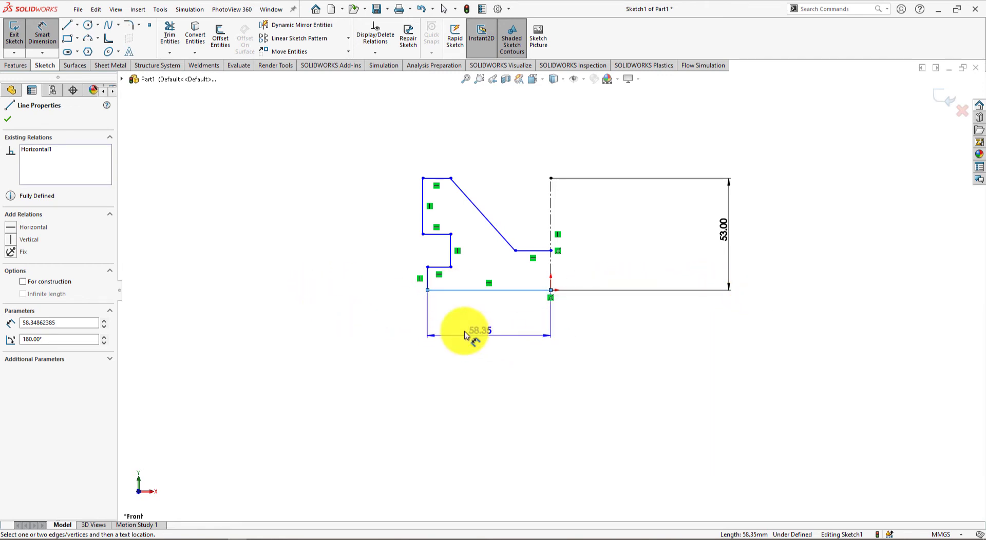
pyautogui.click(486, 327)
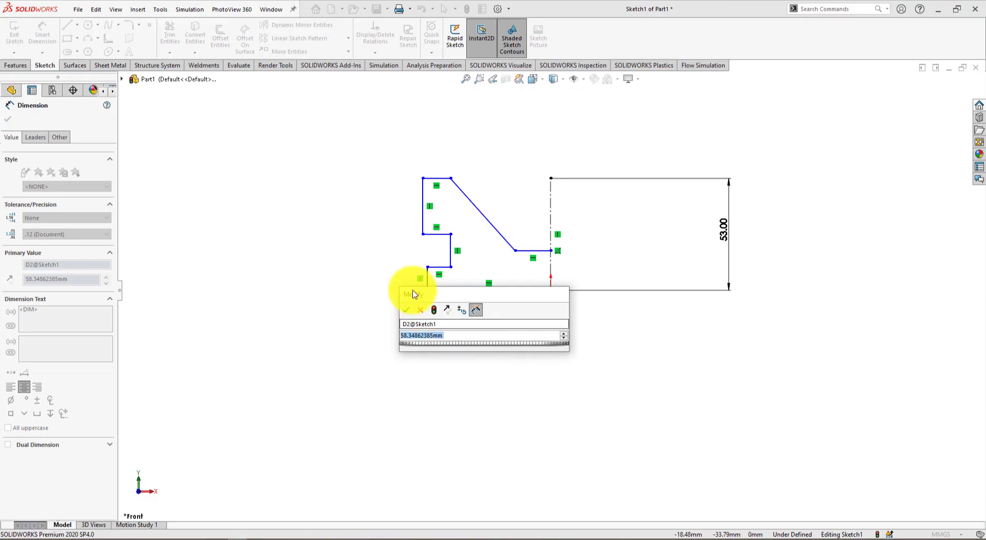
pyautogui.write('80/')
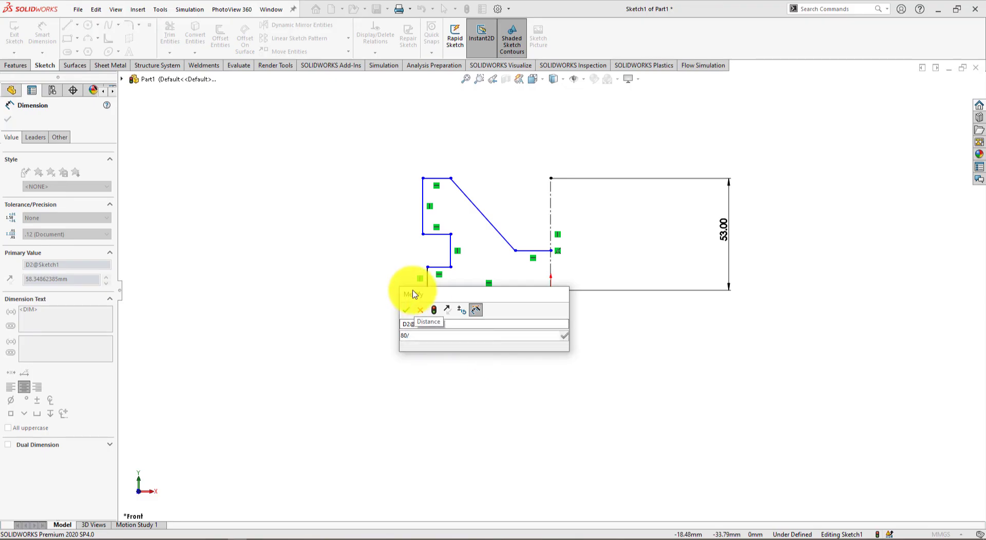
pyautogui.write('2')
pyautogui.press('Return')
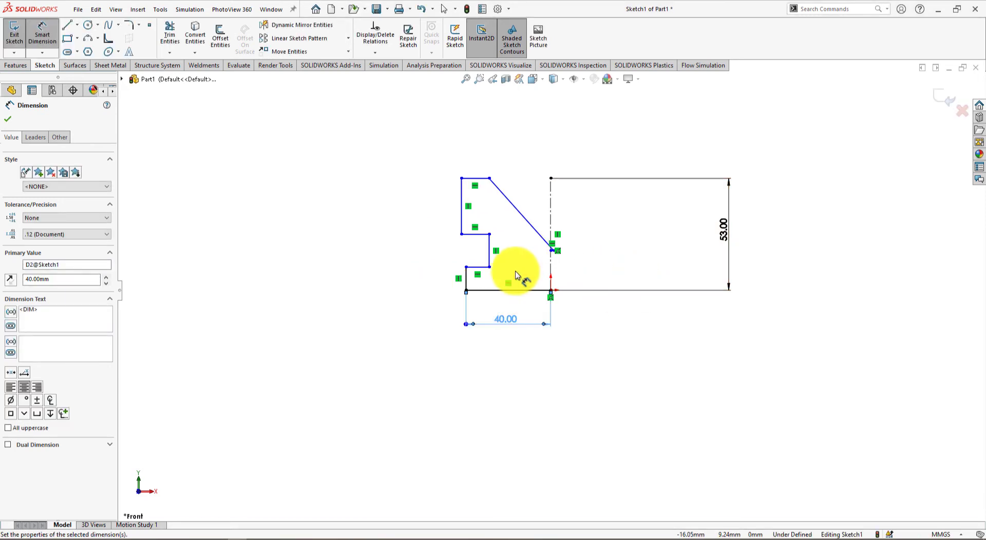
# - Dimension the short vertical edge below the side notch at 15 mm, as given in the exercise drawing
pyautogui.scroll(-2, 516, 274)
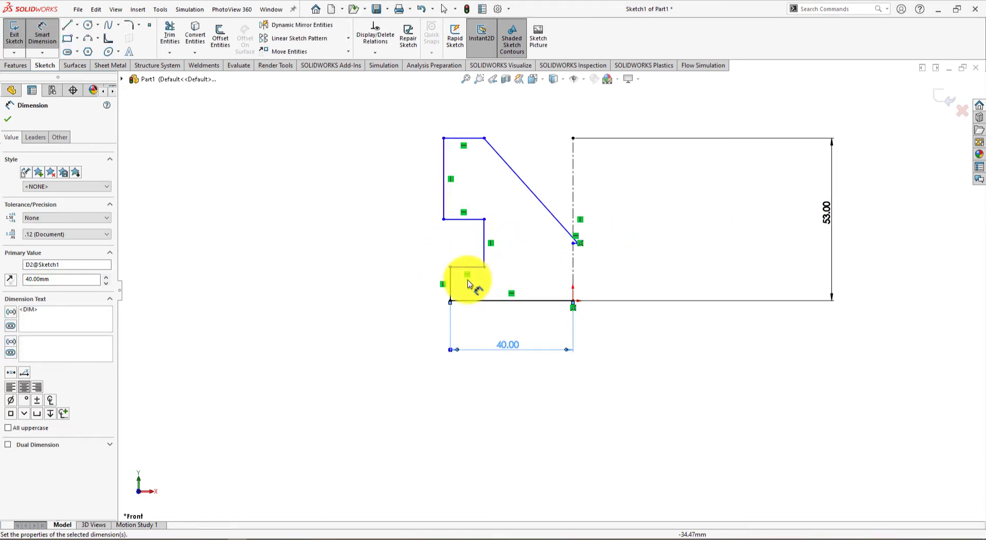
pyautogui.click(448, 292)
pyautogui.click(388, 283)
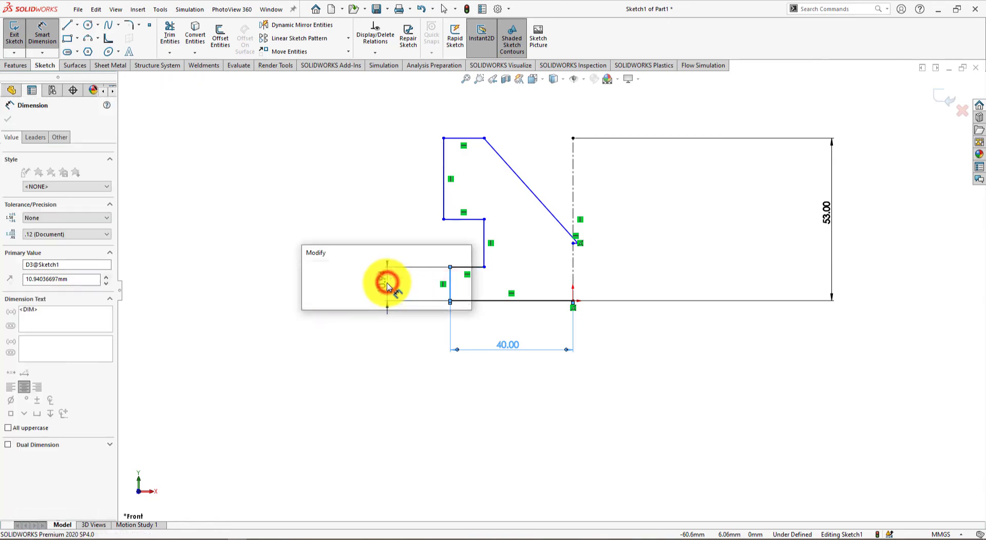
pyautogui.hotkey('alt', 'Tab')
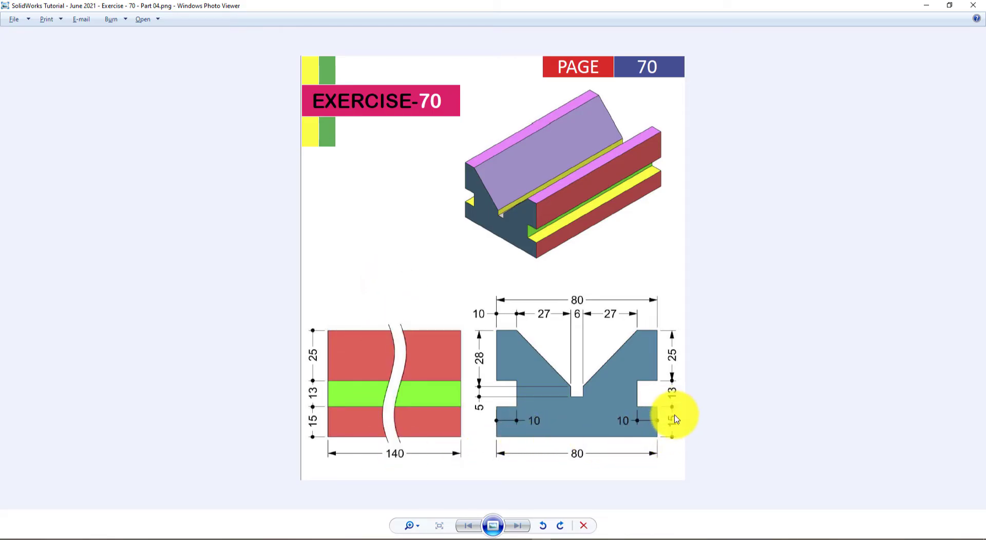
pyautogui.hotkey('alt', 'Tab')
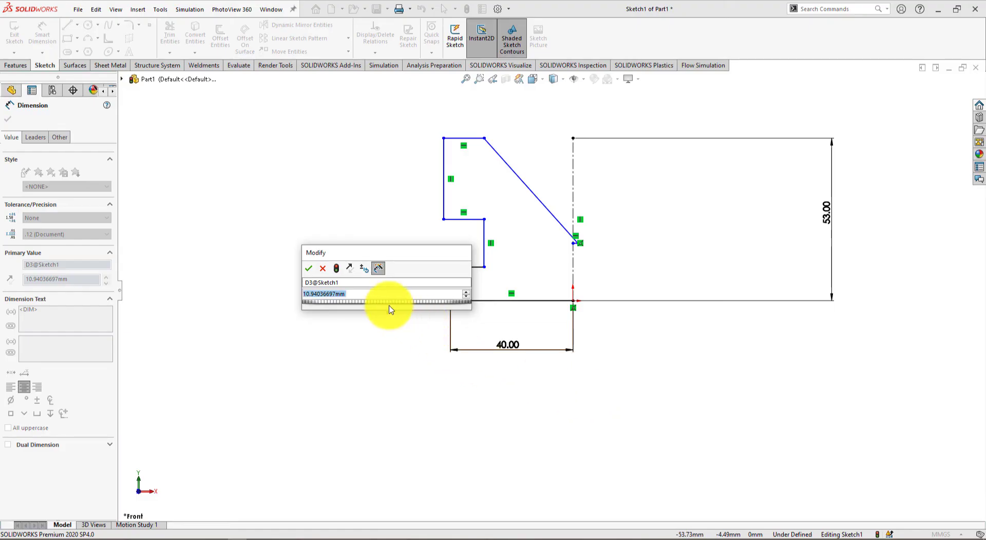
pyautogui.write('15')
pyautogui.press('Return')
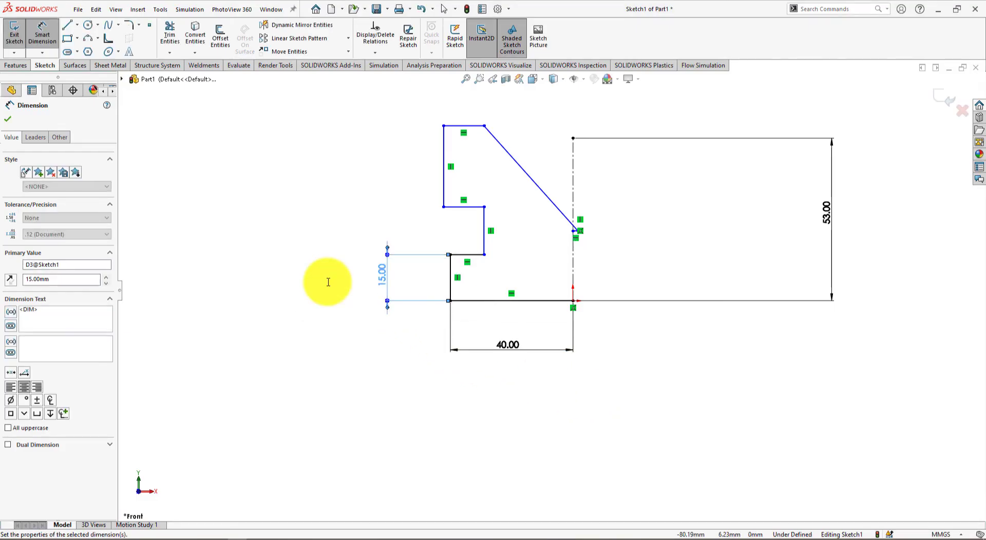
# - Dimension the side notch's lower horizontal edge at 10 mm, following the exercise drawing
pyautogui.hotkey('alt', 'Tab')
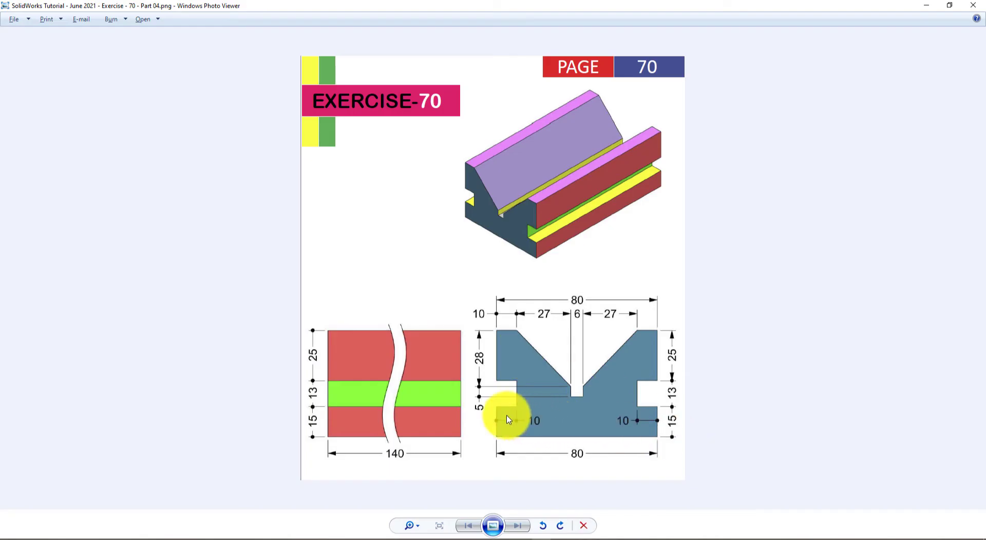
pyautogui.hotkey('alt', 'Tab')
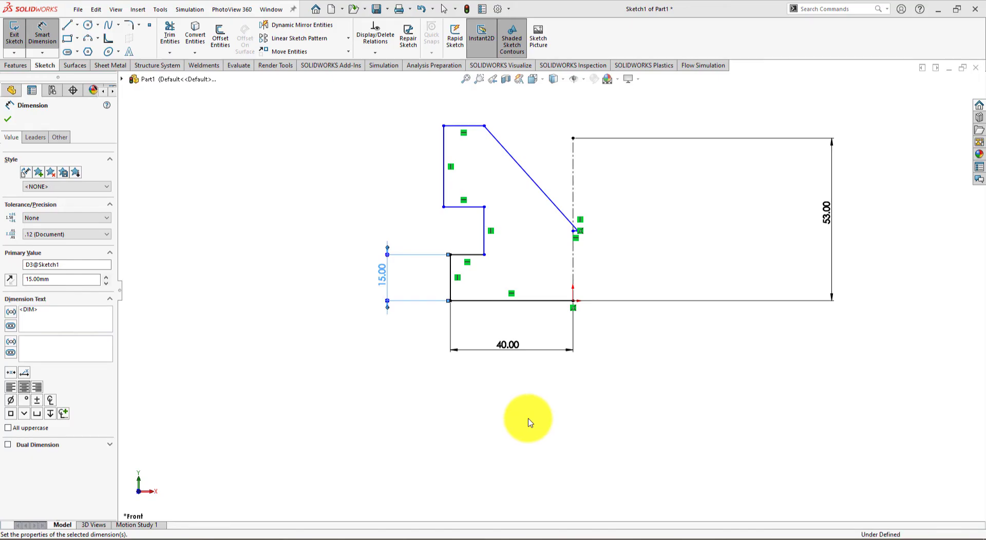
pyautogui.click(464, 255)
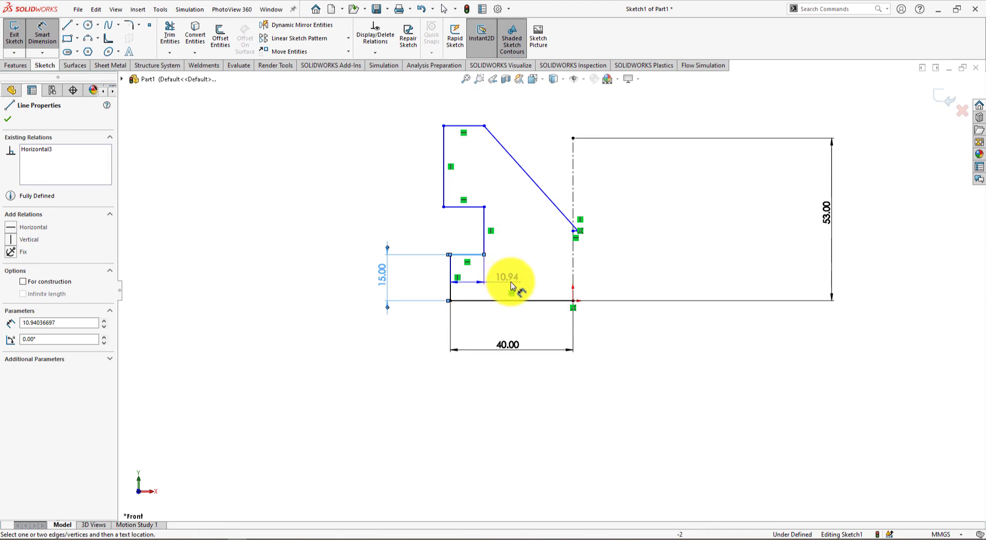
pyautogui.click(511, 285)
pyautogui.write('10')
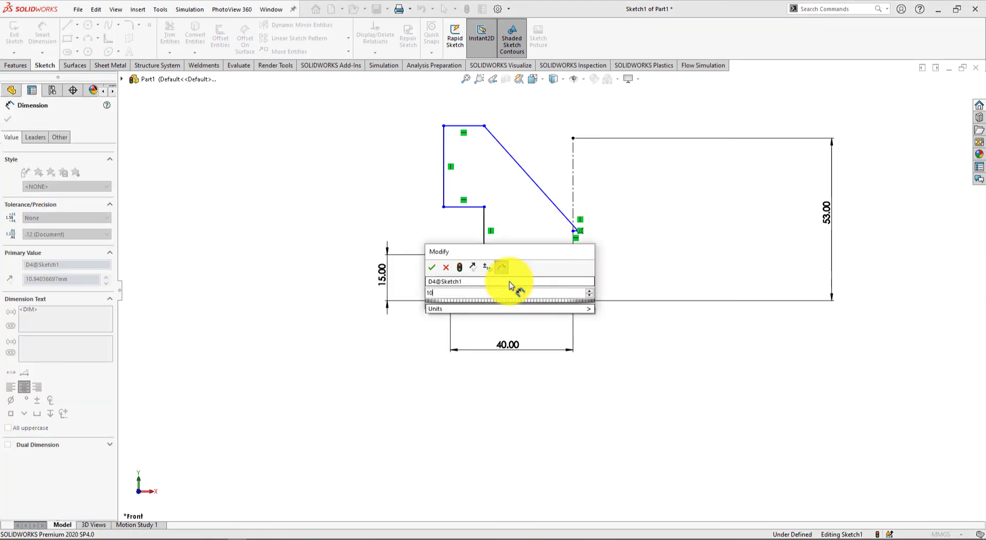
pyautogui.press('Return')
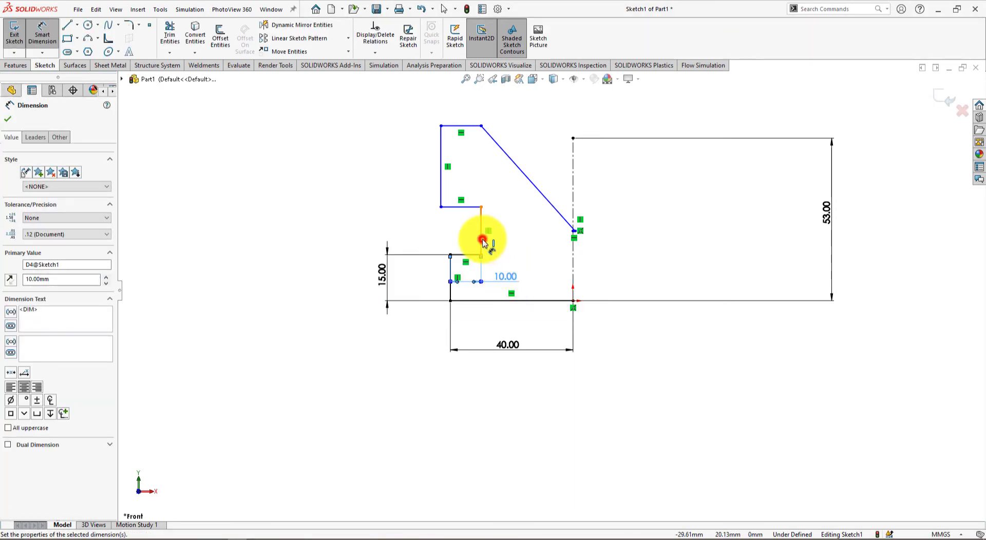
# - Dimension the side notch's inner vertical edge at 13 mm, following the exercise drawing
pyautogui.click(482, 240)
pyautogui.click(519, 231)
pyautogui.hotkey('alt', 'Tab')
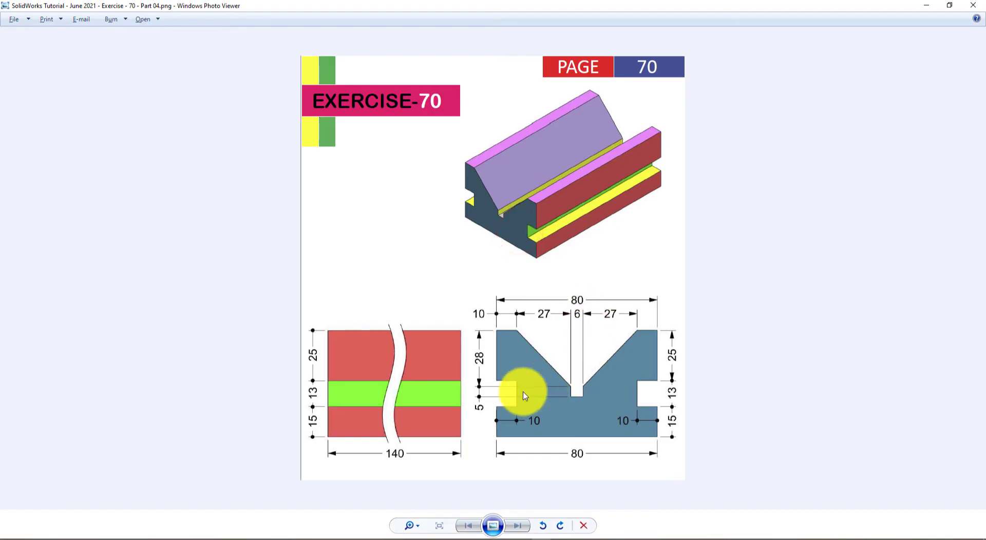
pyautogui.hotkey('alt', 'Tab')
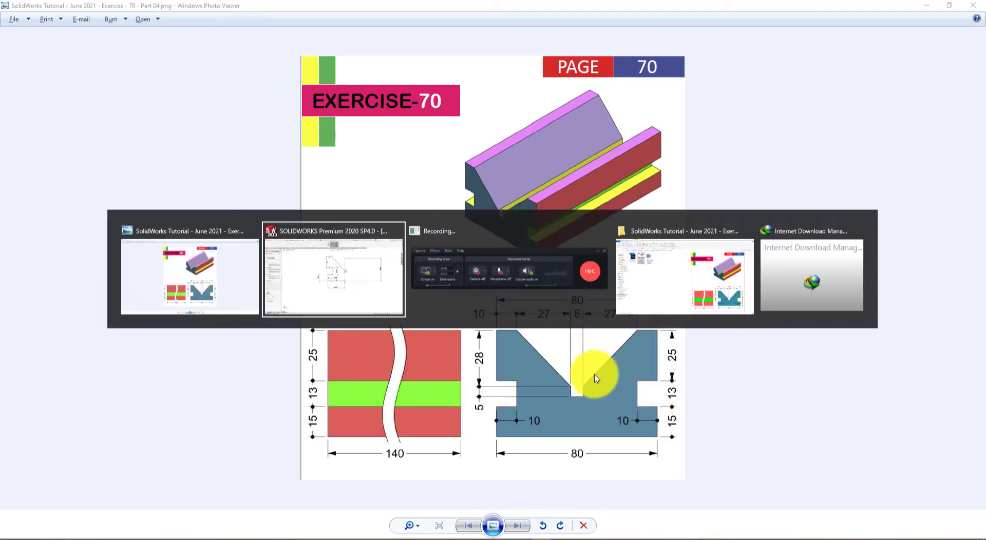
pyautogui.write('13')
pyautogui.press('Return')
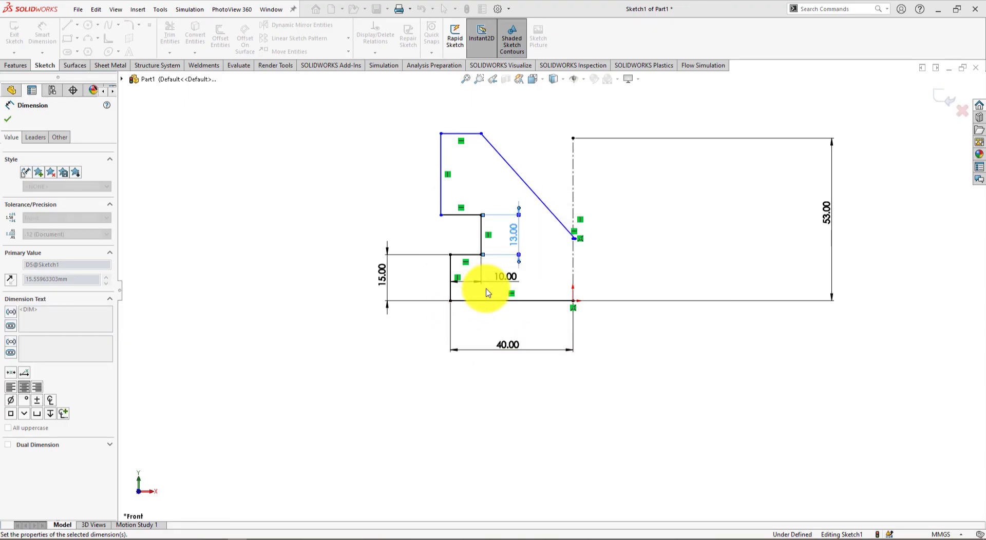
# - Dimension the outer vertical side above the notch at 28 mm, check the exercise drawing, and end the Smart Dimension command
pyautogui.hotkey('alt', 'Tab')
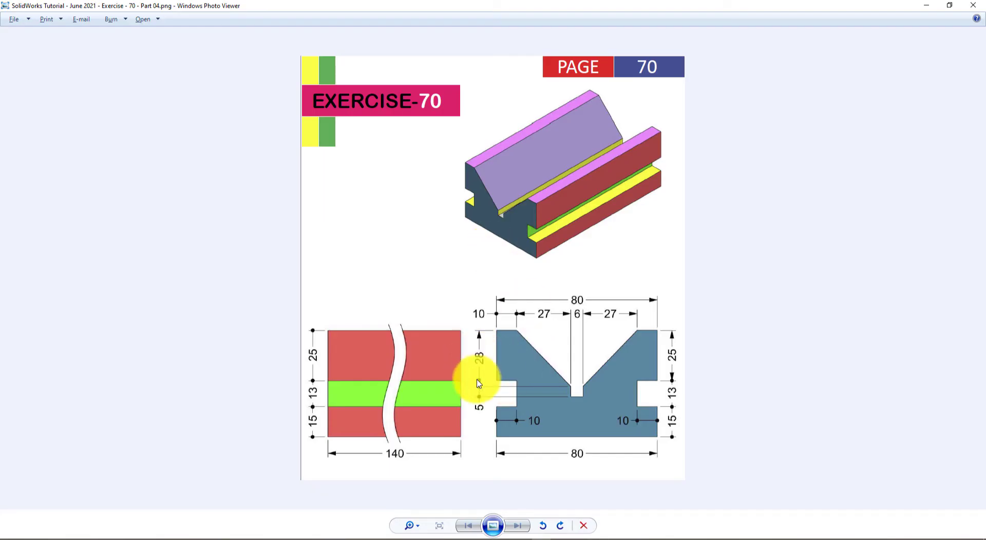
pyautogui.hotkey('alt', 'Tab')
pyautogui.click(442, 197)
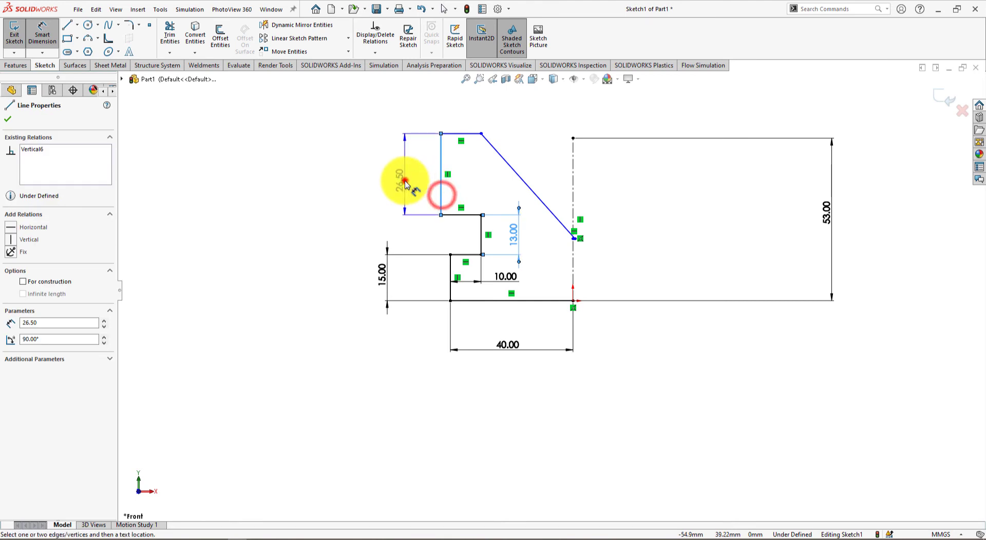
pyautogui.click(403, 183)
pyautogui.write('28')
pyautogui.press('Return')
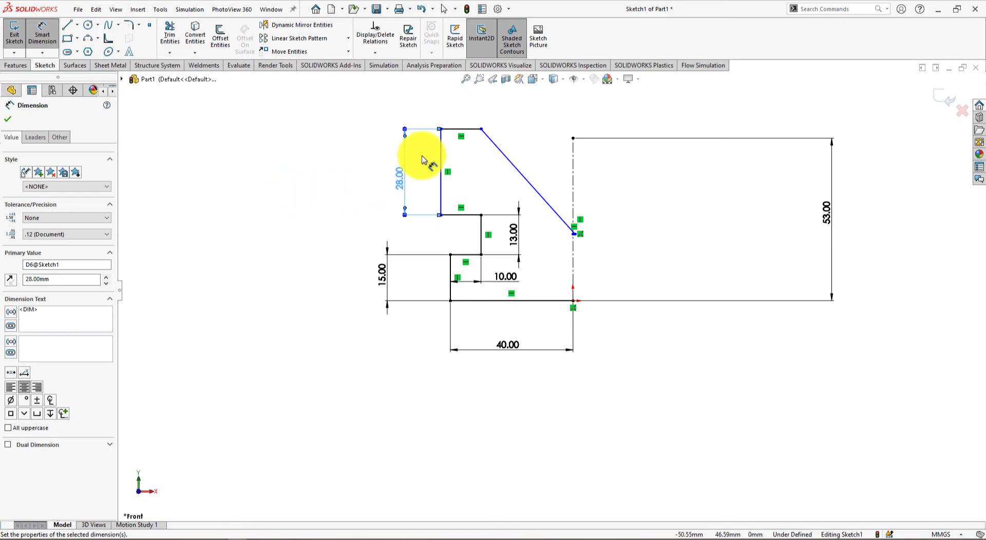
pyautogui.hotkey('alt', 'Tab')
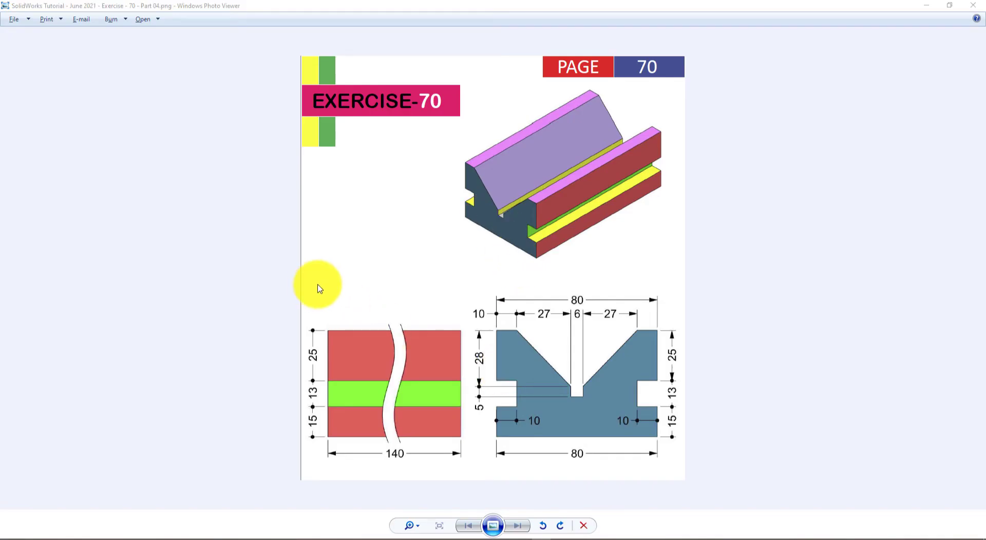
pyautogui.hotkey('alt', 'Tab')
pyautogui.rightClick(235, 183)
pyautogui.click(181, 163)
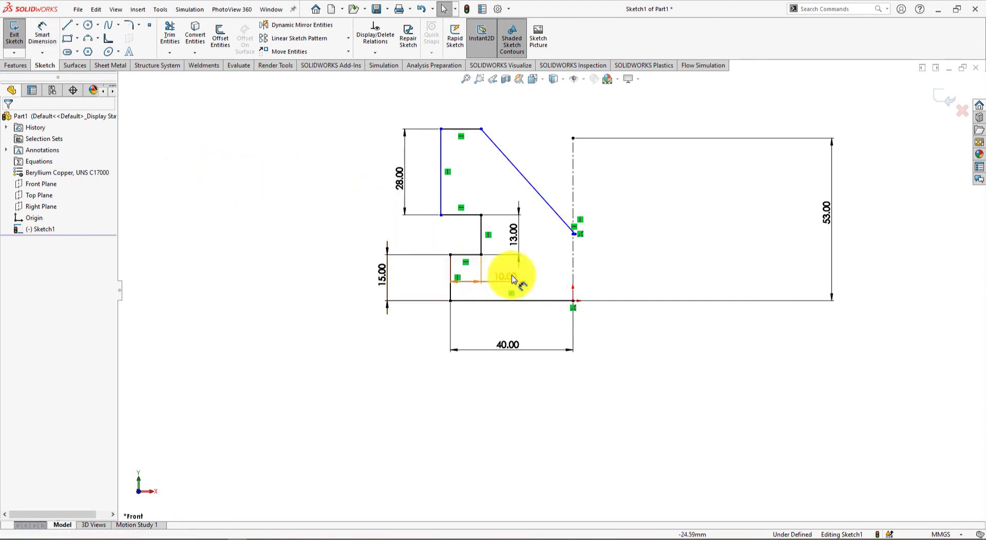
# - Move the V-groove line's lower endpoint back left of the centerline, to about 9 mm from it and 36 mm above the base
pyautogui.scroll(-3, 587, 227)
pyautogui.scroll(-5, 565, 240)
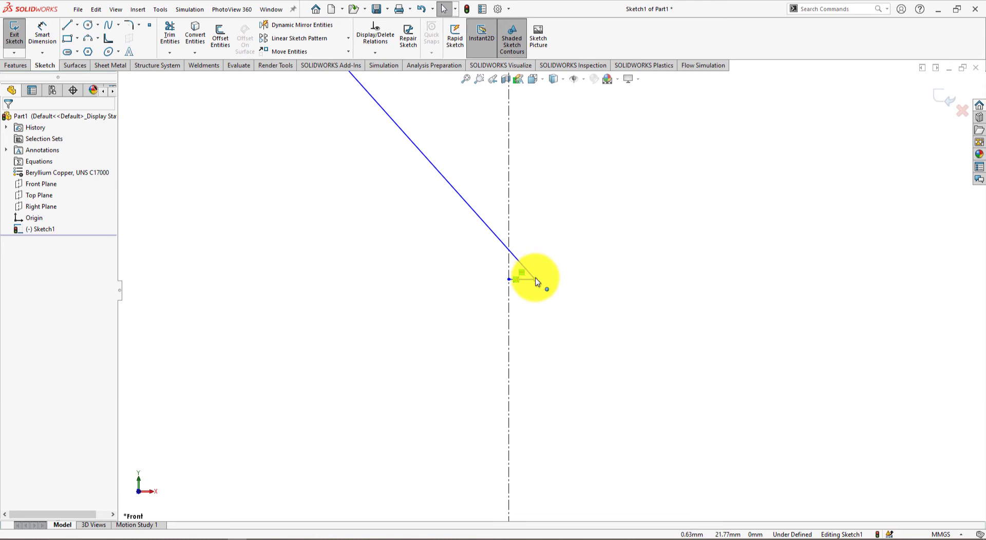
pyautogui.moveTo(535, 278)
pyautogui.mouseDown()
pyautogui.moveTo(468, 201)
pyautogui.moveTo(343, 122)
pyautogui.mouseUp()
pyautogui.scroll(5, 413, 166)
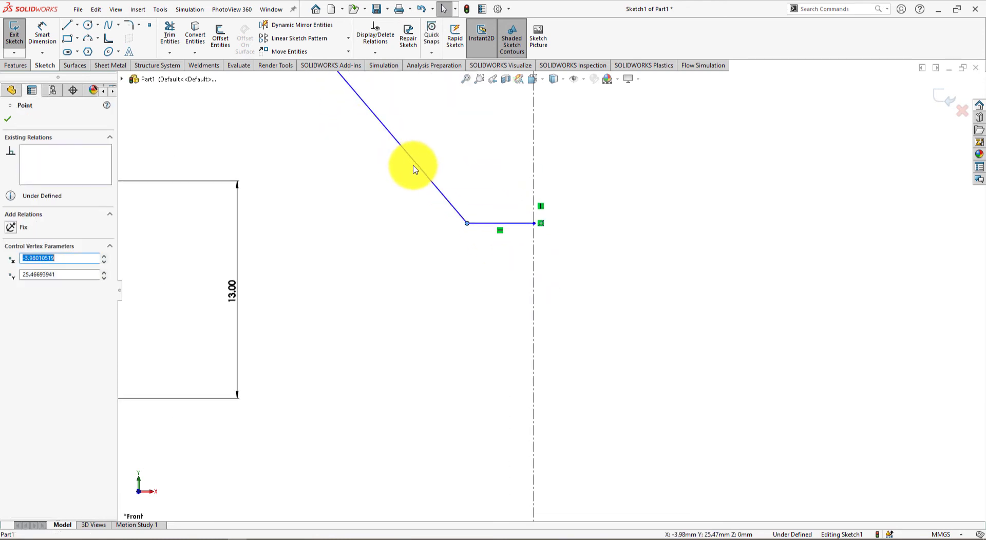
pyautogui.scroll(6, 413, 166)
pyautogui.moveTo(534, 278); pyautogui.dragTo(519, 242)
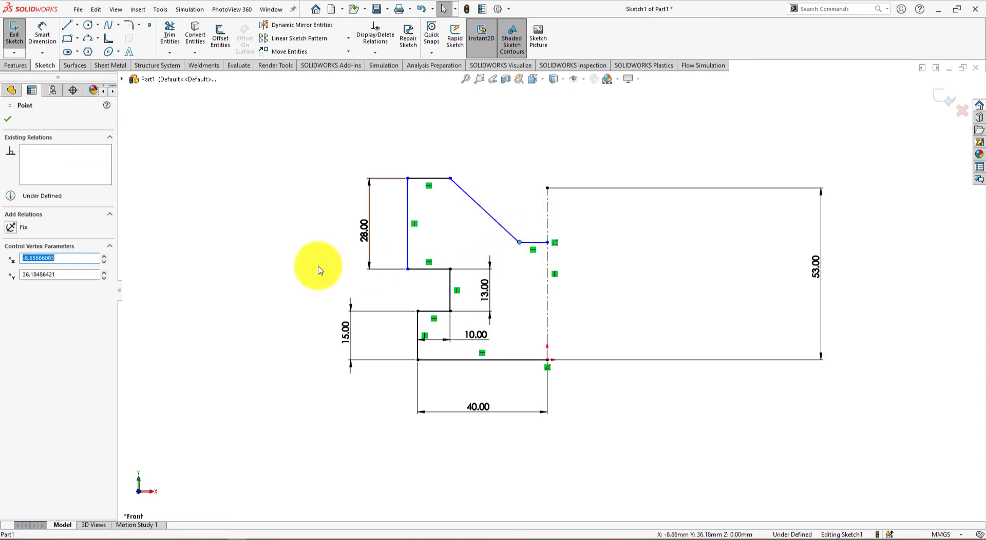
pyautogui.click(287, 264)
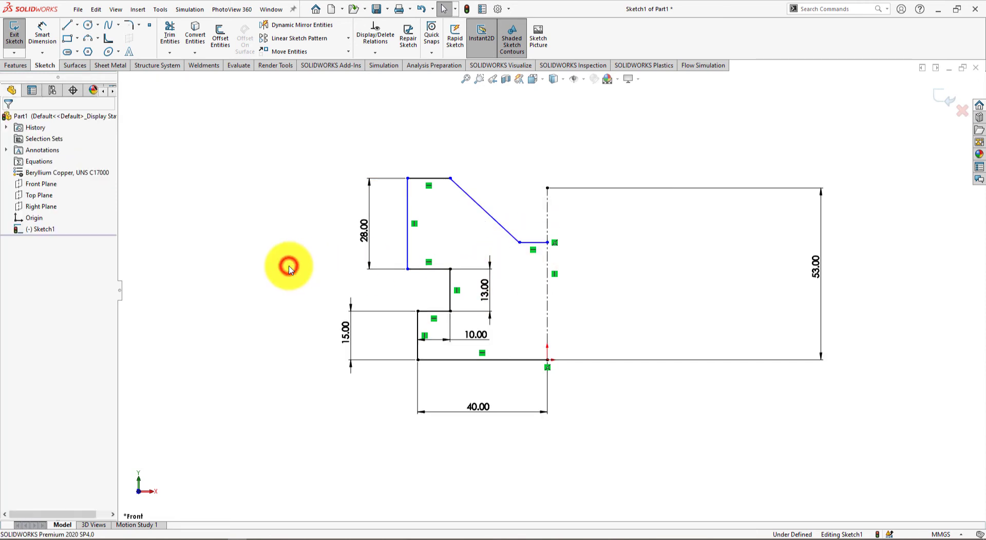
# - Make the notch's lower and upper horizontal edges and the profile's short top edge equal in length
pyautogui.click(426, 312)
pyautogui.keyDown('ctrl'); pyautogui.click(426, 270); pyautogui.keyUp('ctrl')
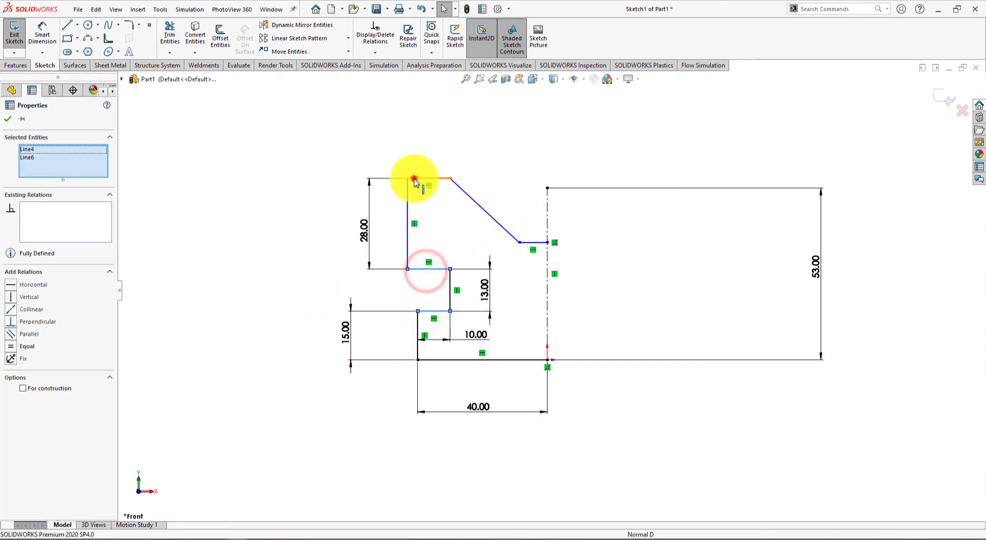
pyautogui.keyDown('ctrl'); pyautogui.click(414, 179); pyautogui.keyUp('ctrl')
pyautogui.click(508, 135)
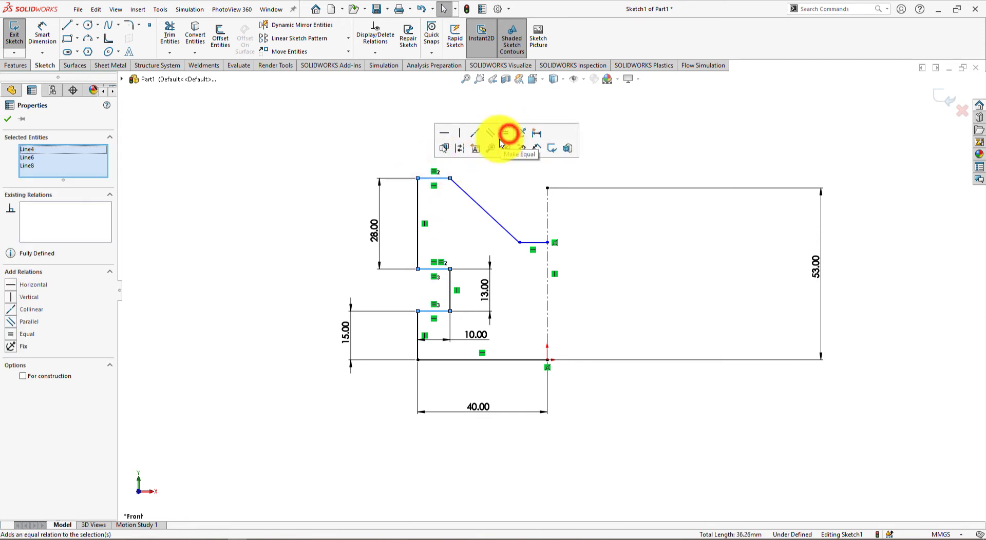
pyautogui.click(352, 135)
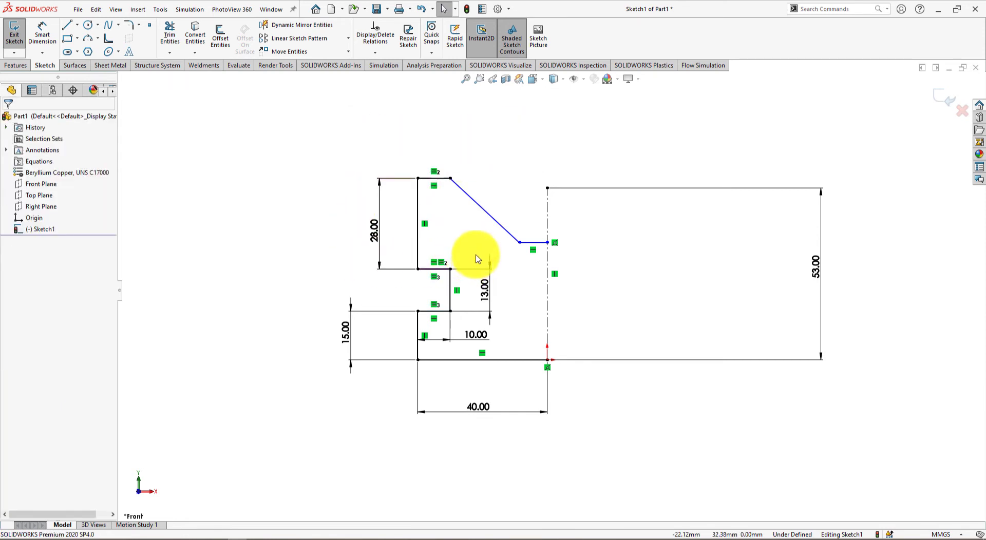
# - Check the exercise drawing for the V-groove's dimensions and return to the sketch
pyautogui.hotkey('alt', 'Tab')
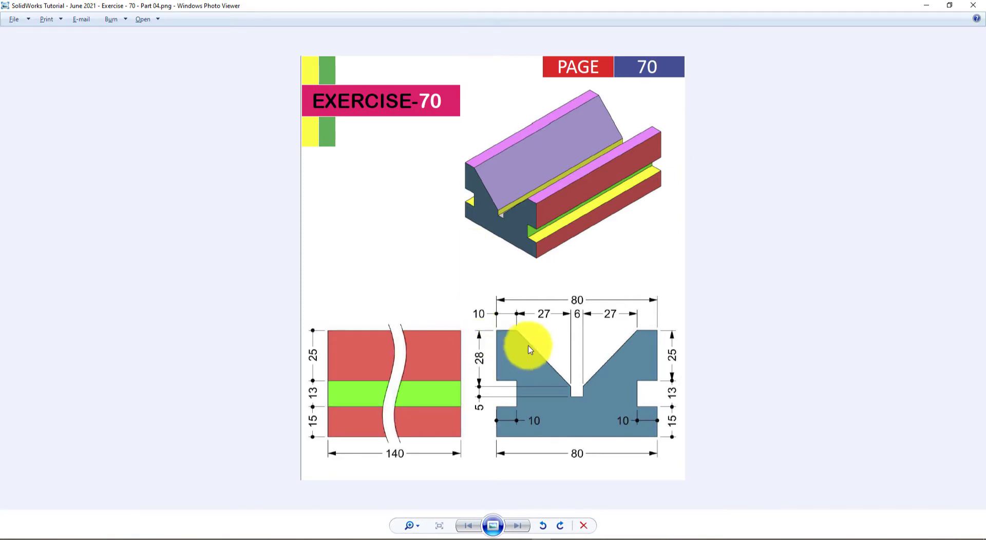
pyautogui.hotkey('alt', 'Tab')
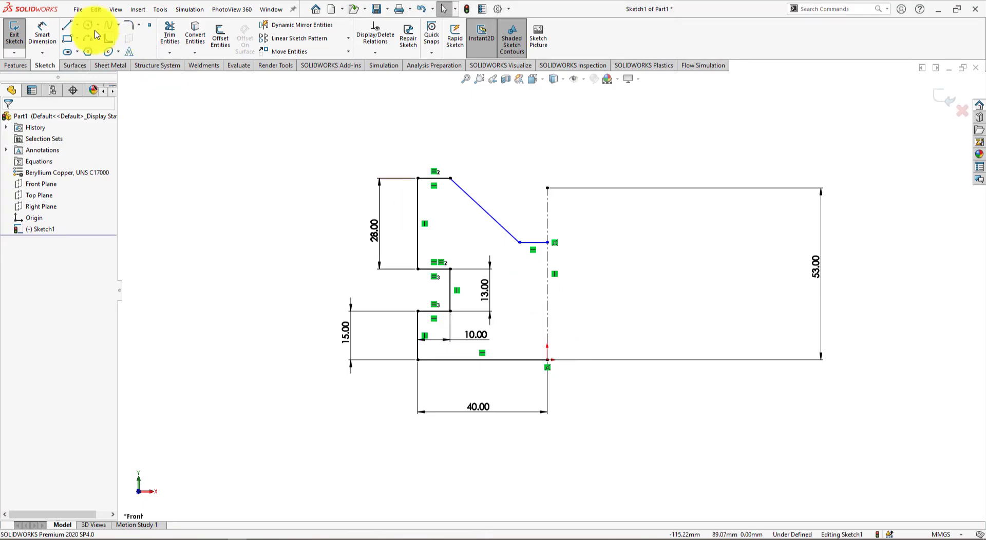